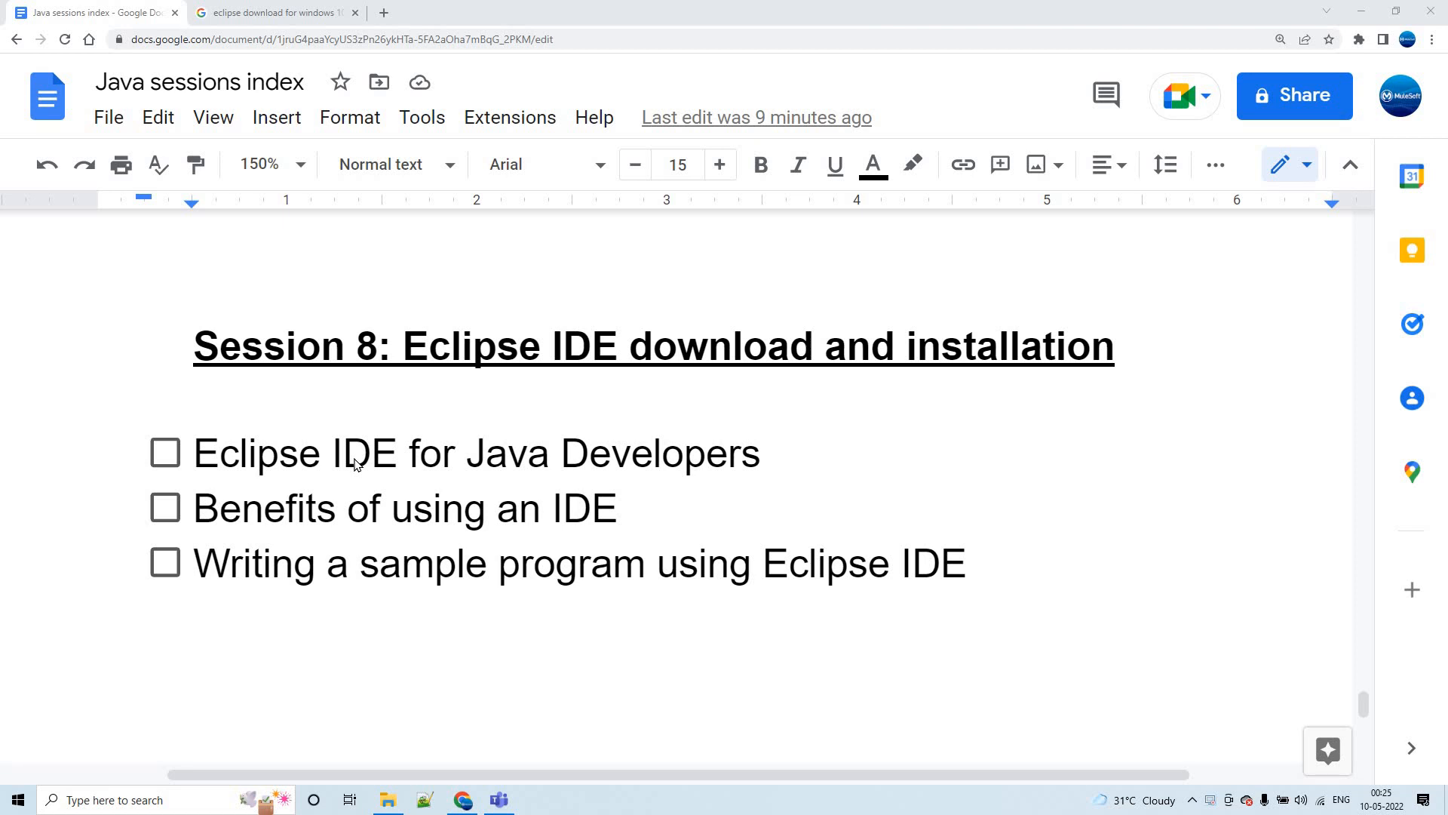
# - Open the Eclipse IDE for Java Developers package page from the search results and look over its download options
pyautogui.click(276, 13)
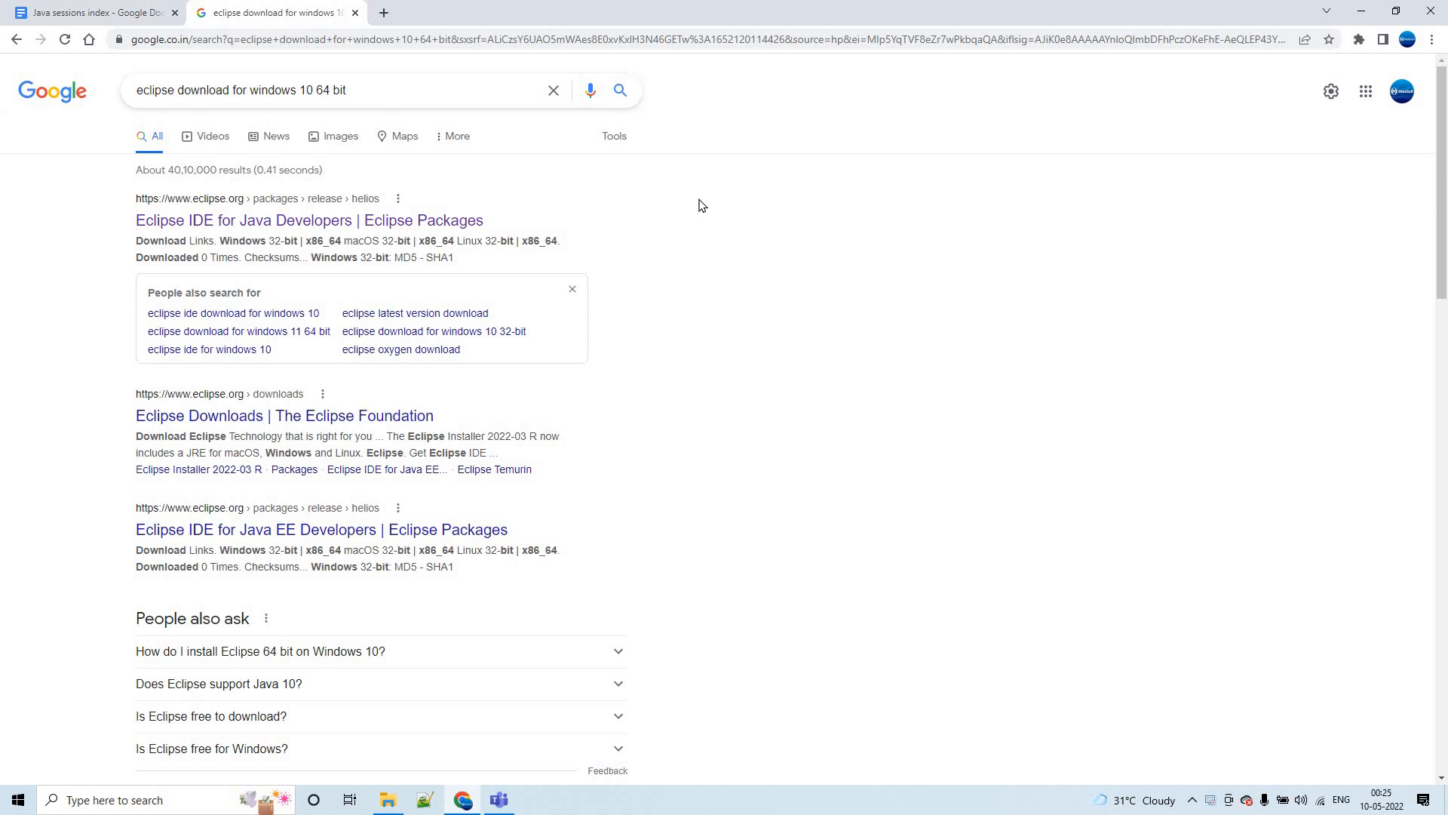
pyautogui.middleClick(223, 236)
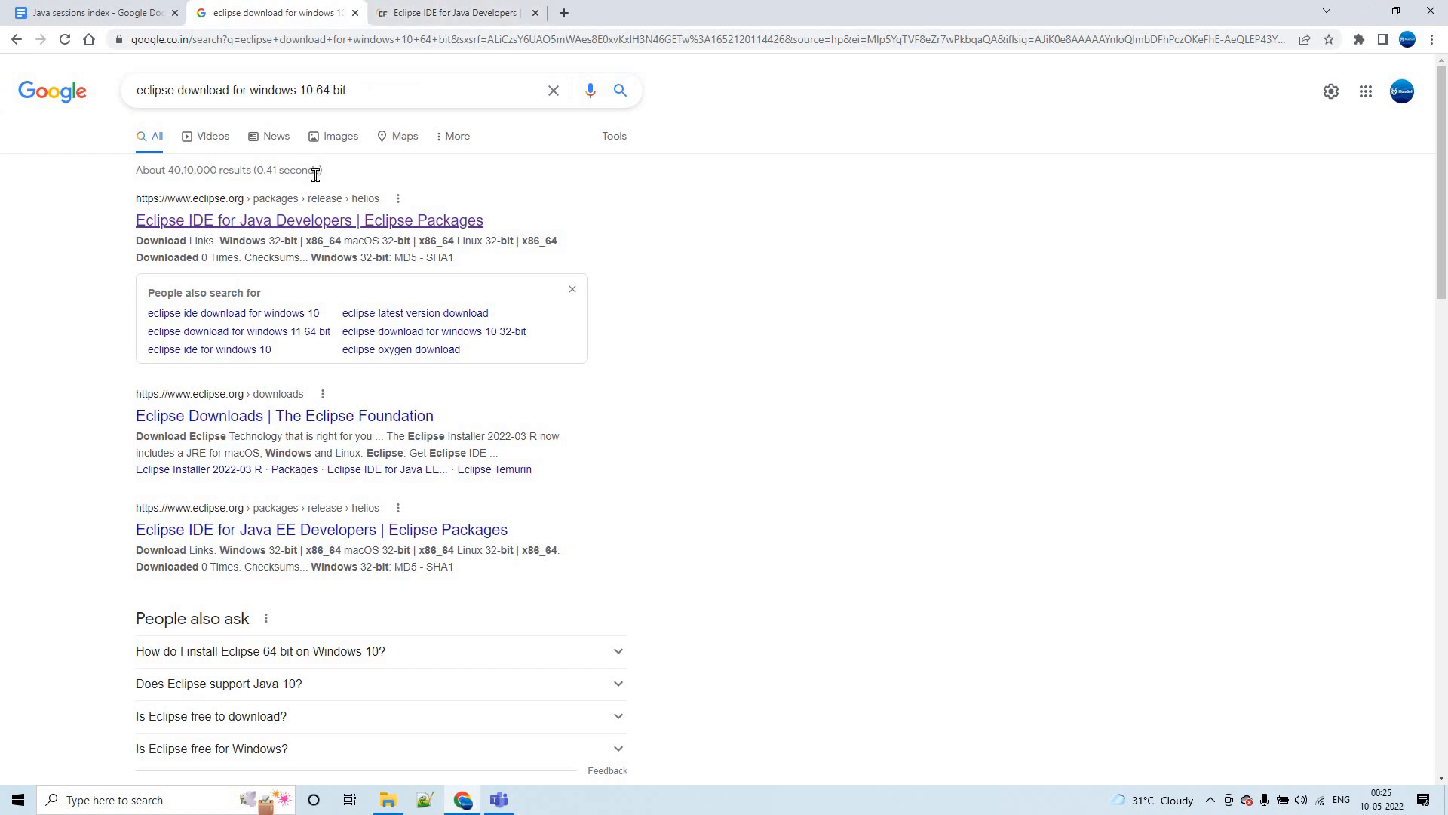
pyautogui.click(413, 9)
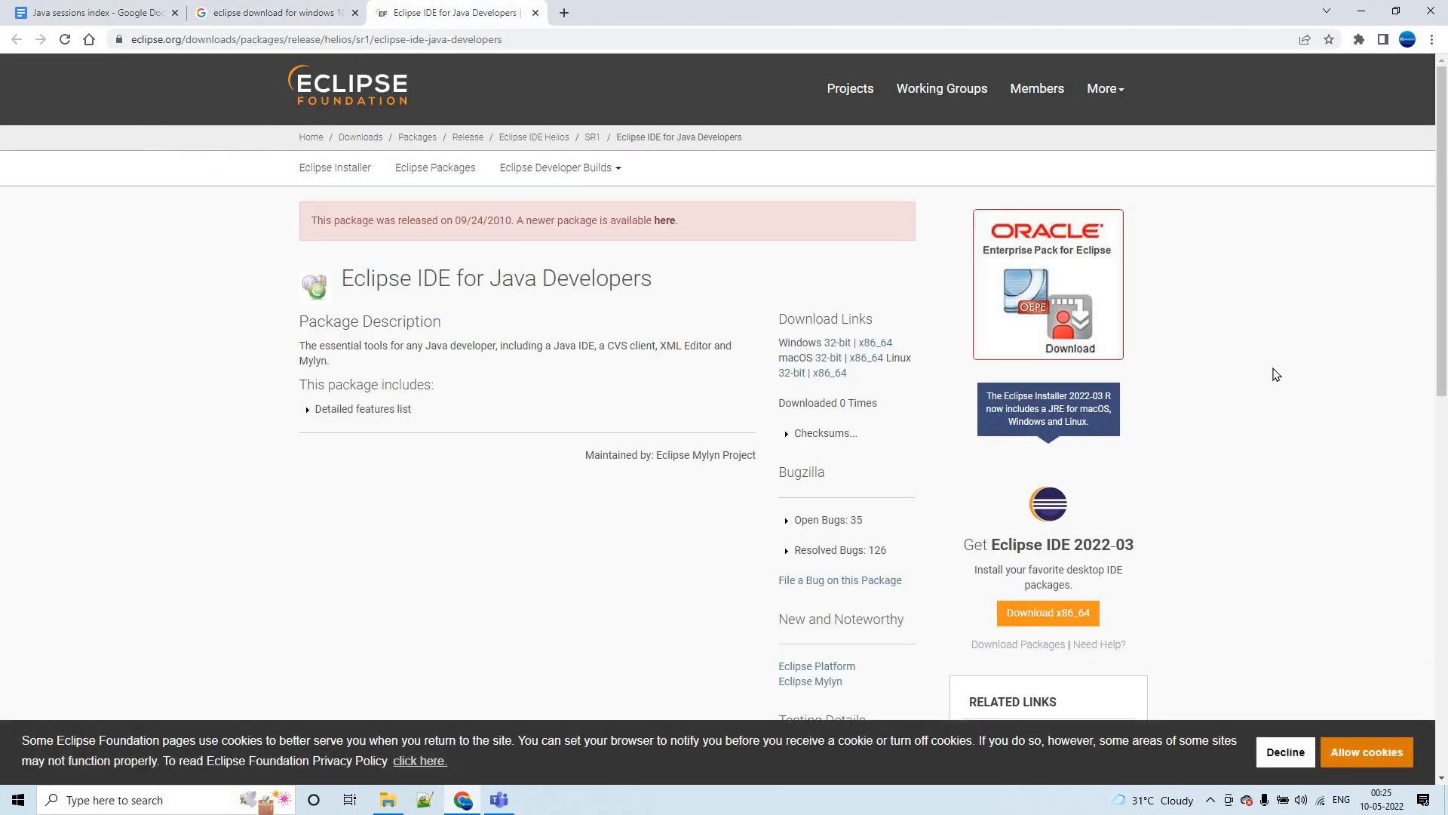
pyautogui.scroll(-2, 1239, 354)
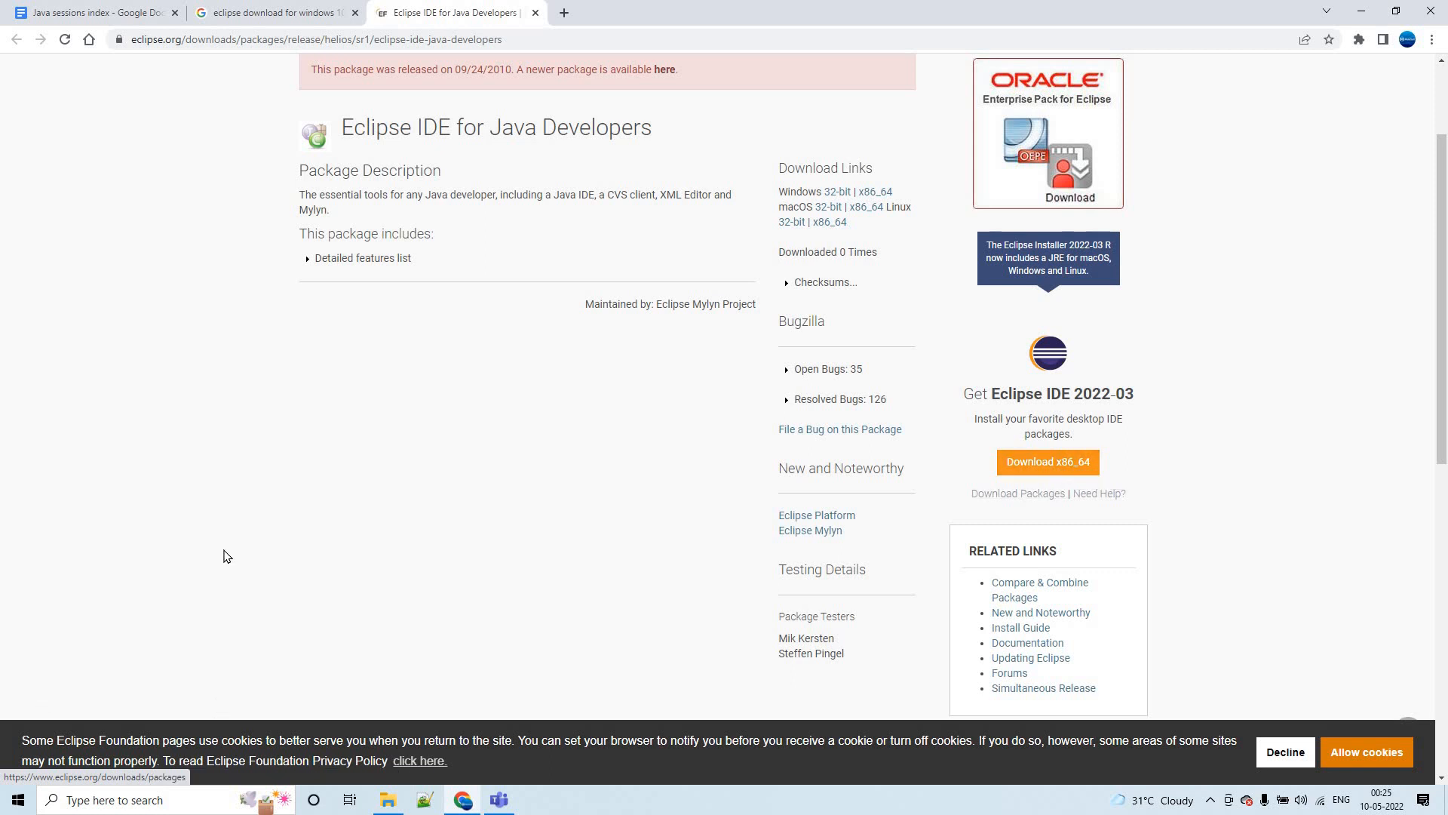
# - Switch to File Explorer and locate the eclipse-inst-jre-win64 installer in the Downloads folder
pyautogui.hotkey('alt', 'Tab')
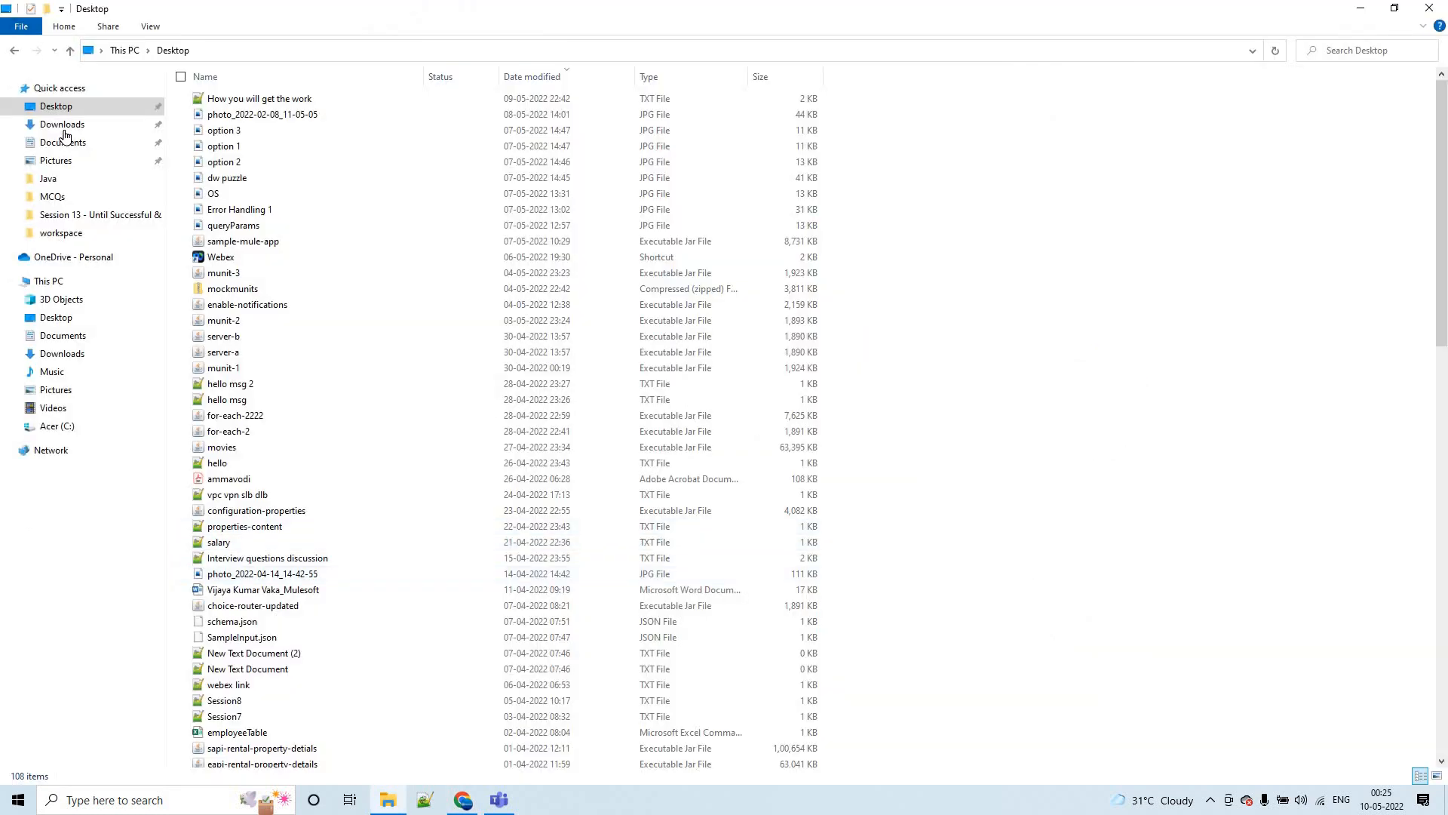
pyautogui.click(62, 123)
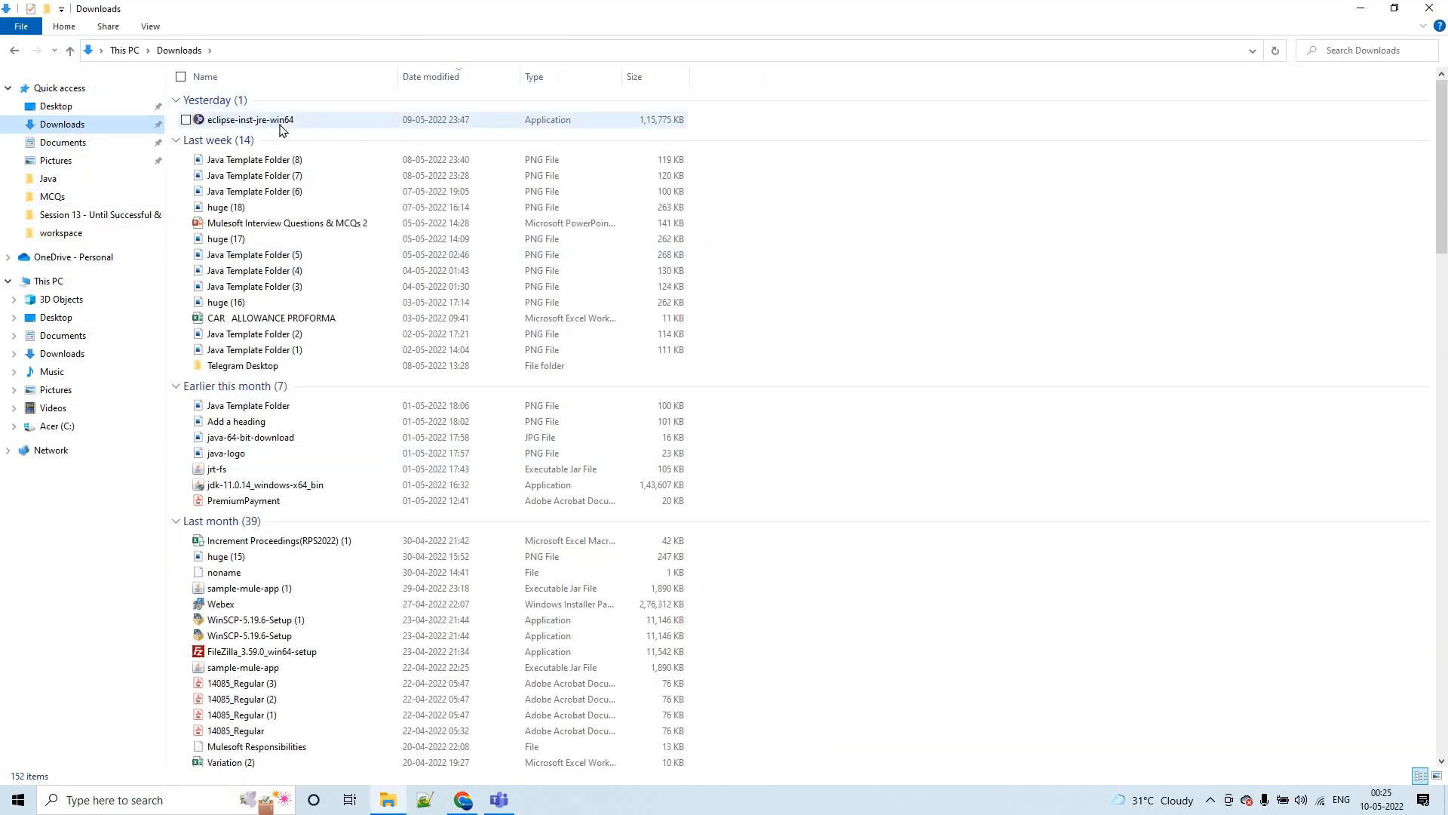
pyautogui.click(289, 123)
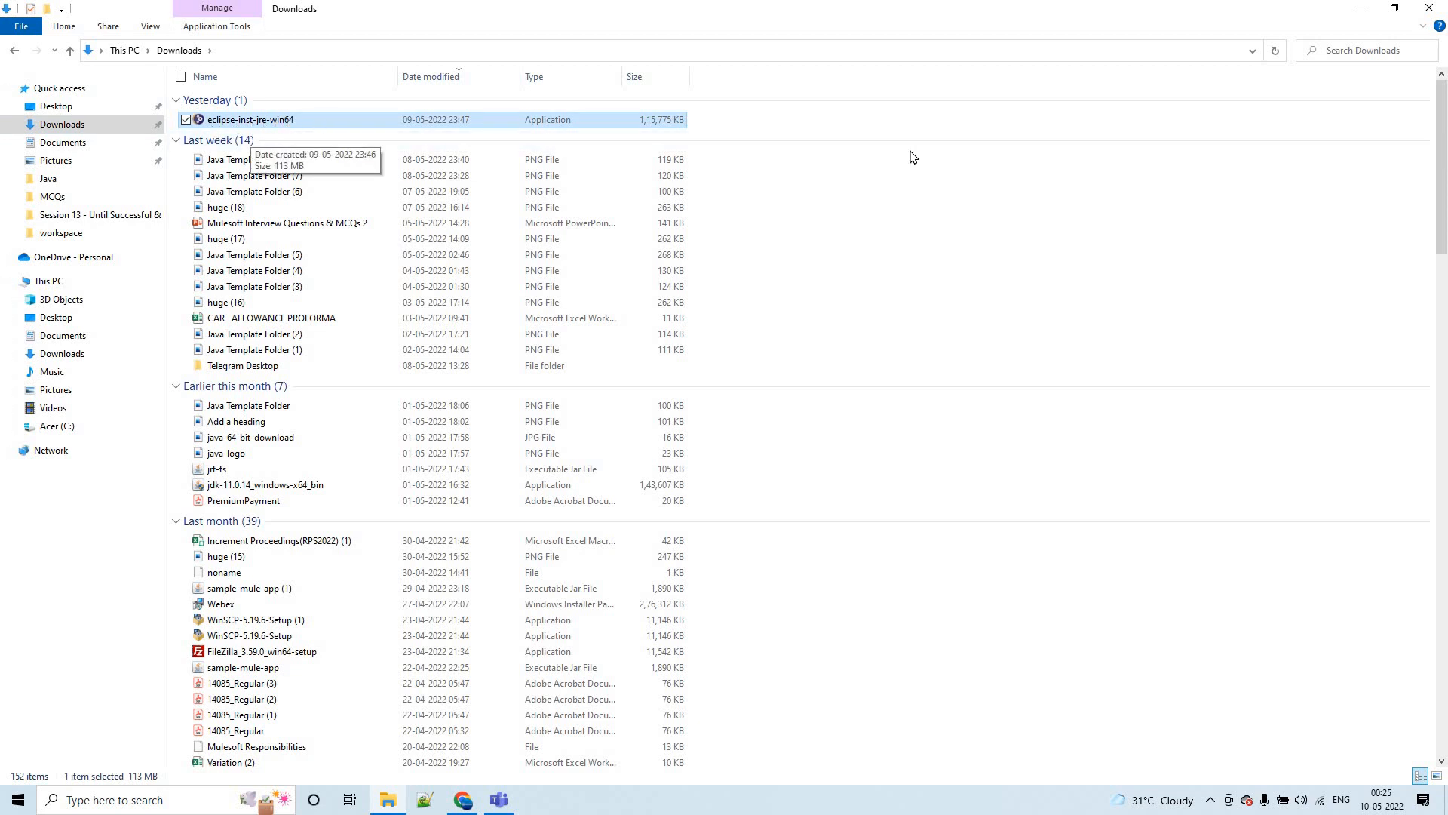
pyautogui.click(325, 130)
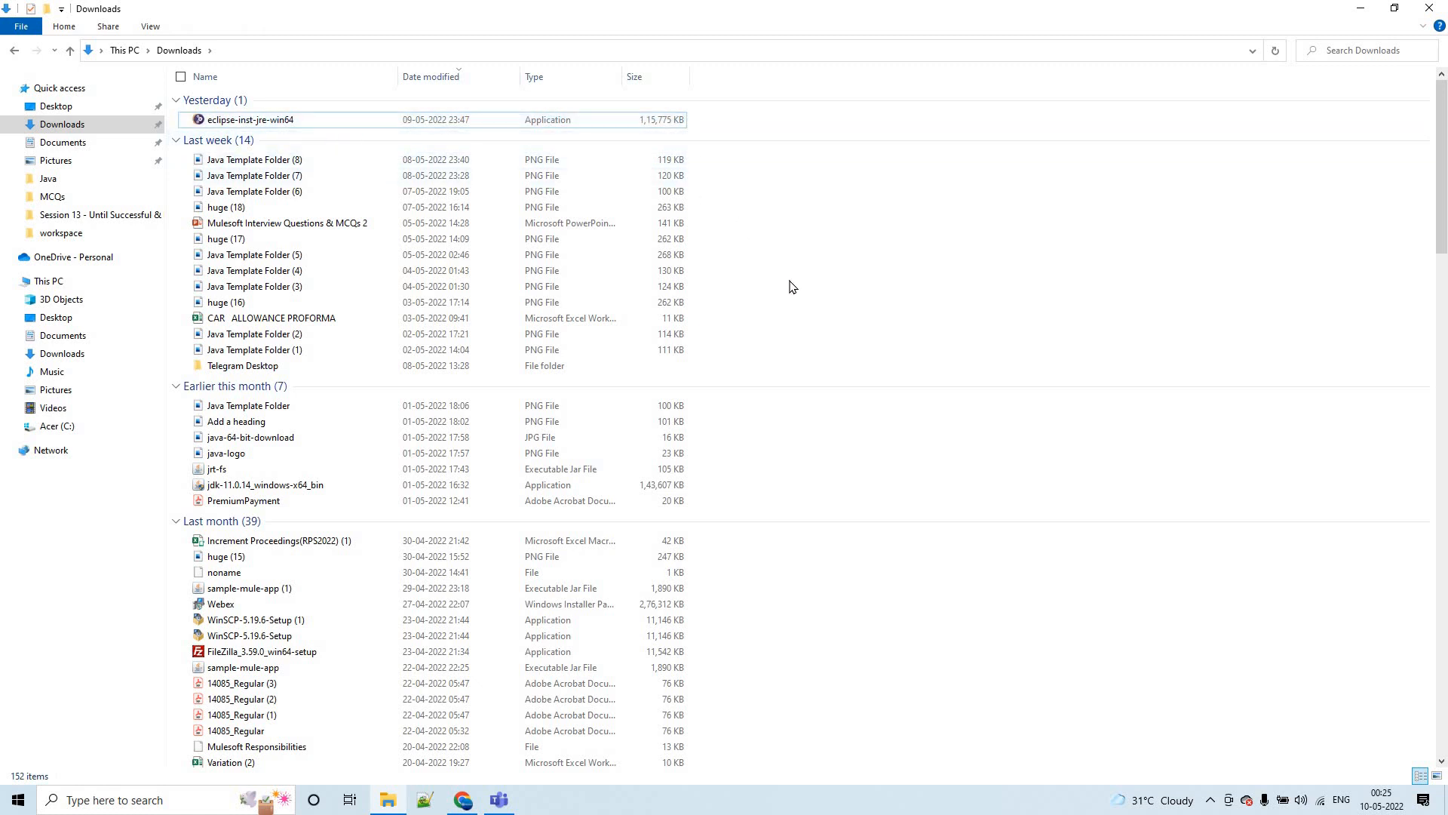
# - Switch back to Chrome and view the Session 8 topics in the Java sessions index document
pyautogui.hotkey('alt', 'Tab')
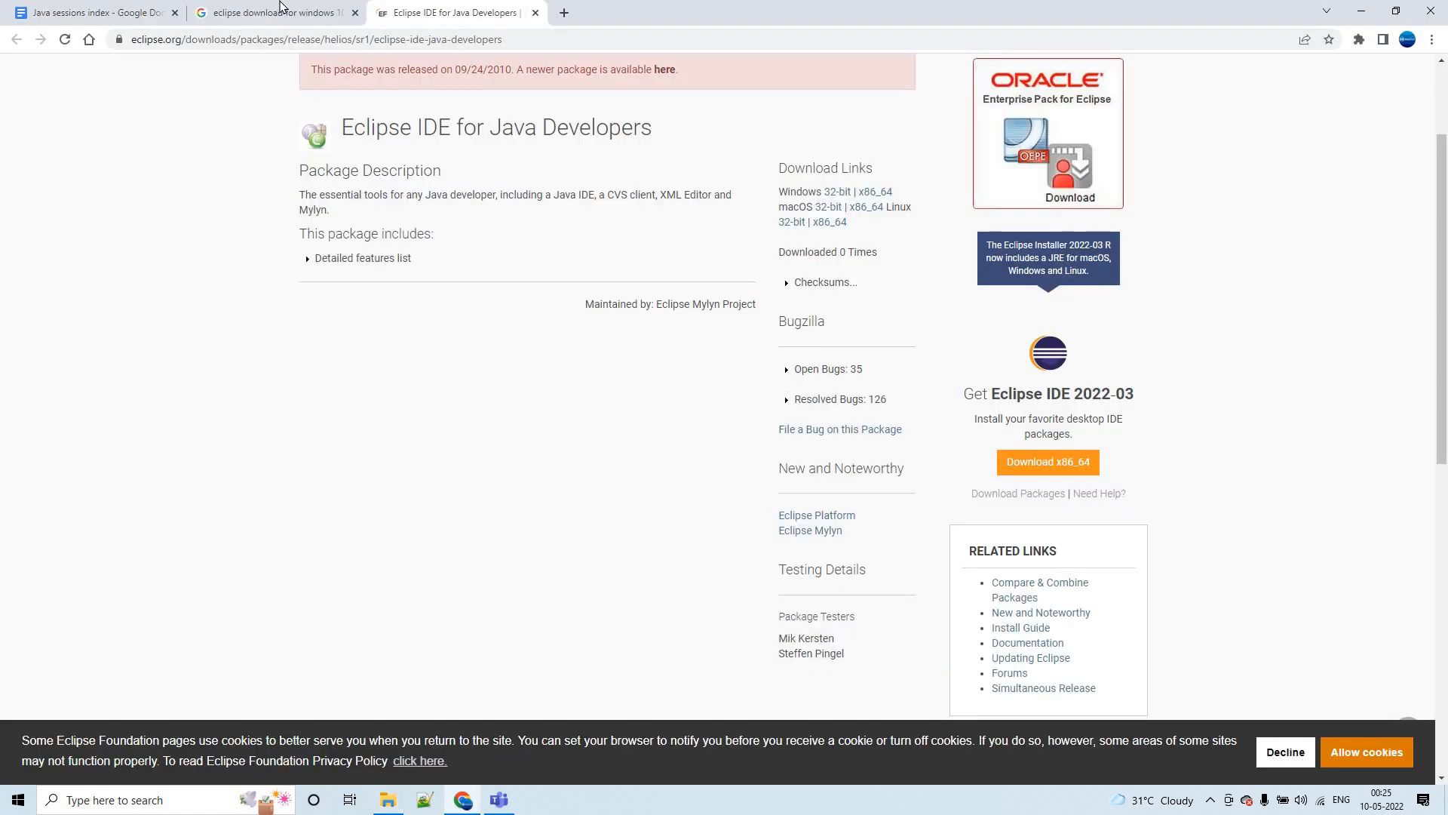
pyautogui.click(281, 20)
pyautogui.click(112, 10)
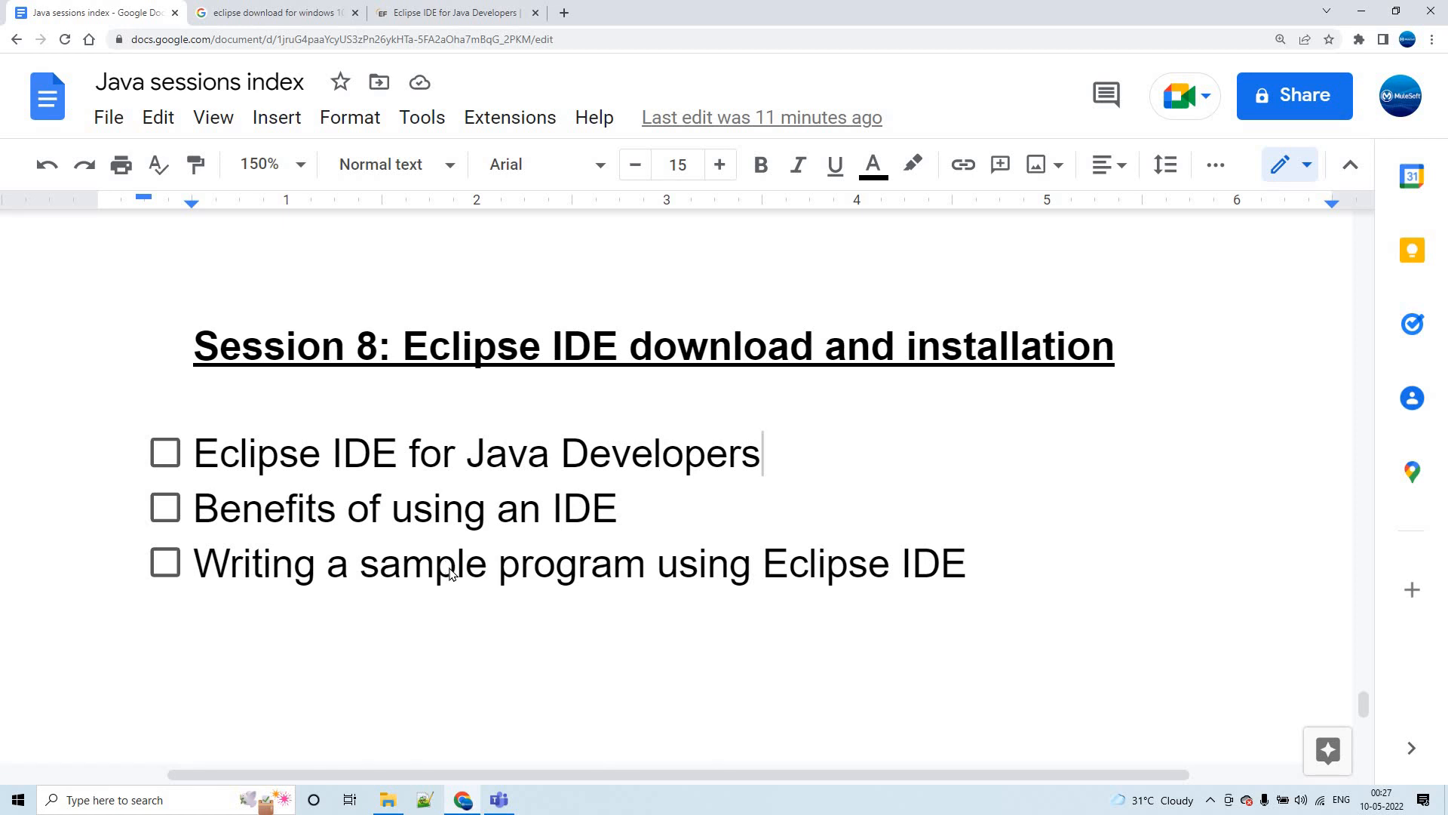
# - Run eclipse-inst-jre-win64 from the Downloads folder as administrator and choose the Eclipse IDE for Java Developers package
pyautogui.hotkey('alt', 'Tab')
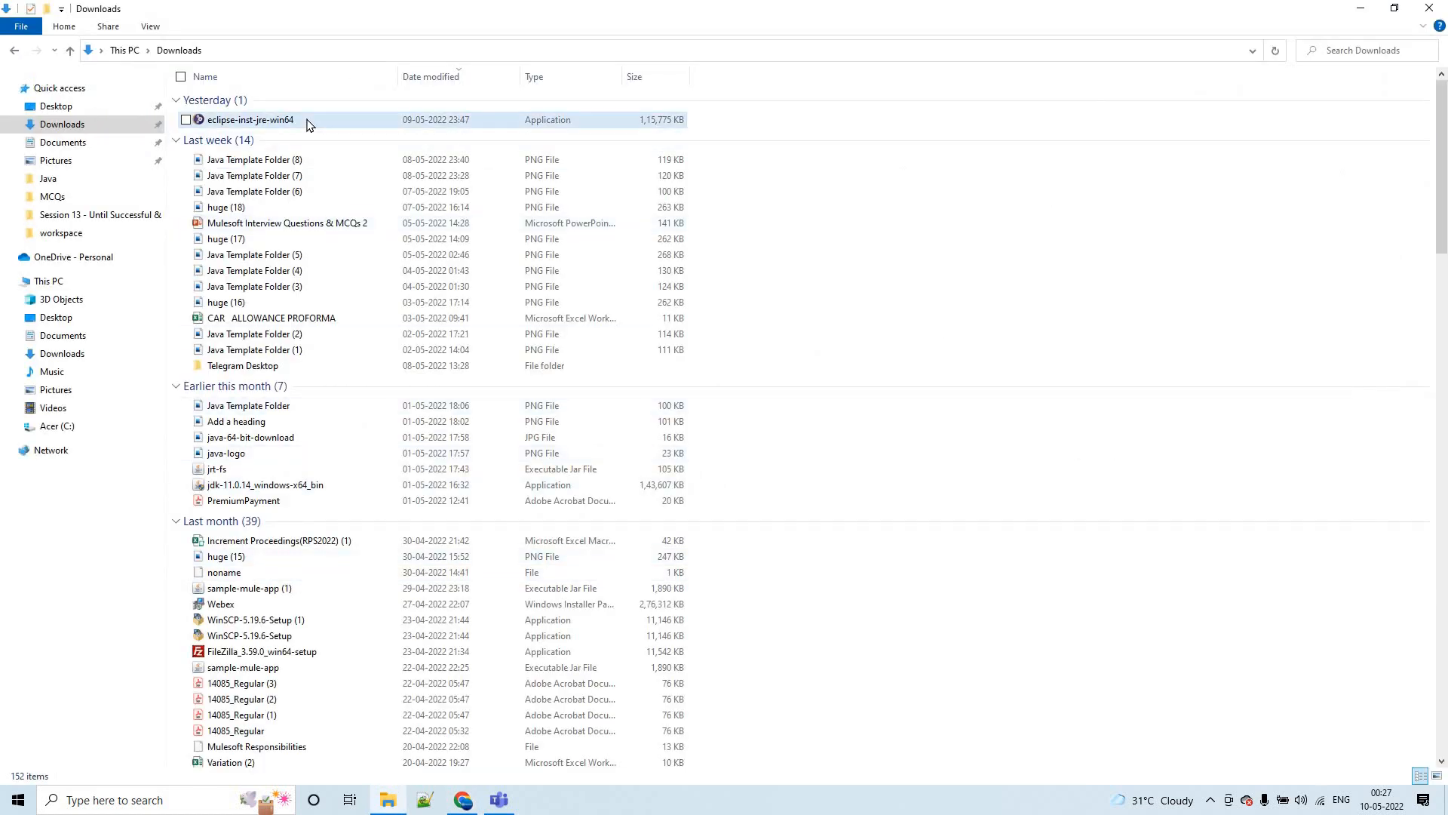
pyautogui.click(309, 125)
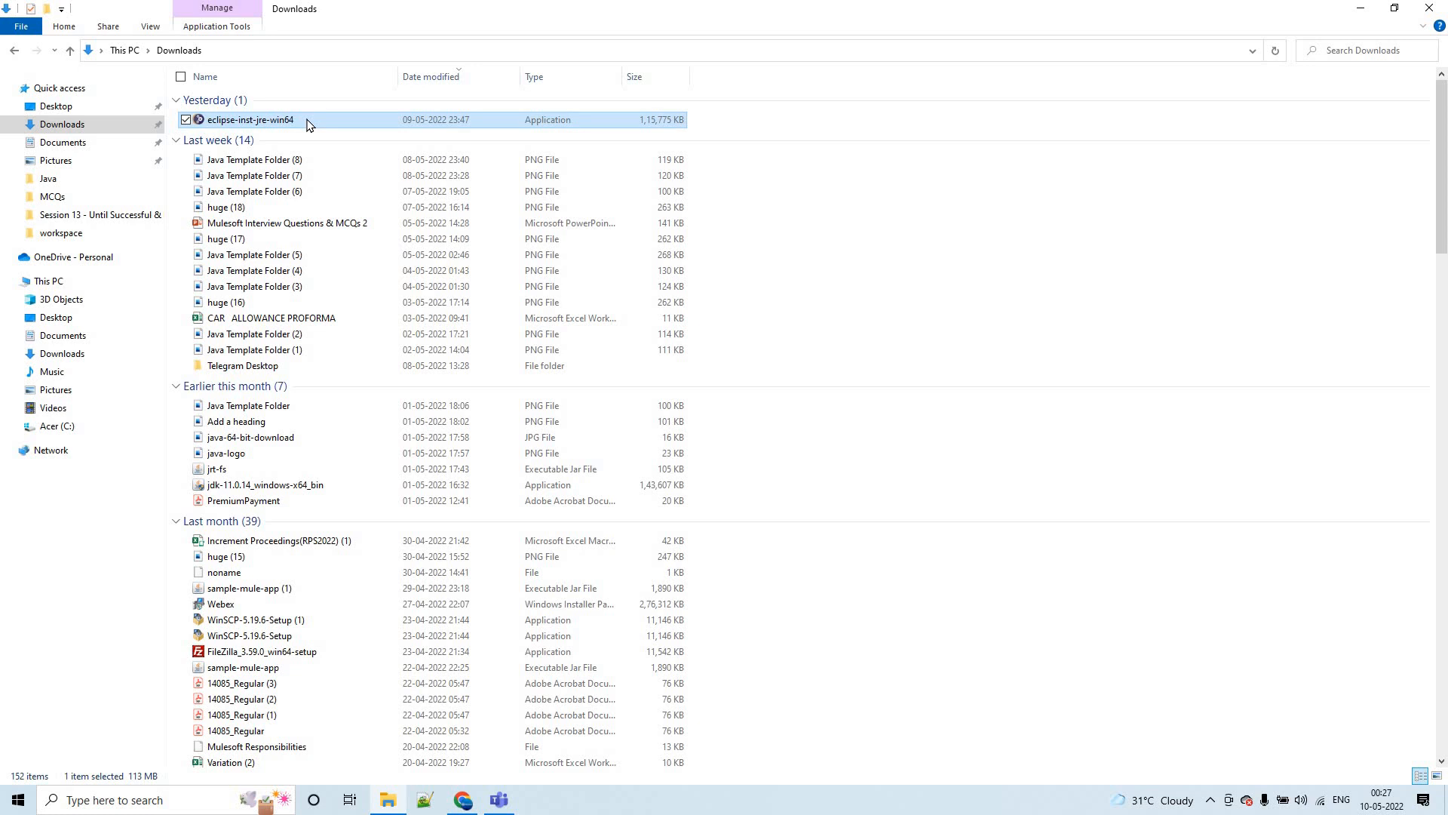
pyautogui.rightClick(307, 121)
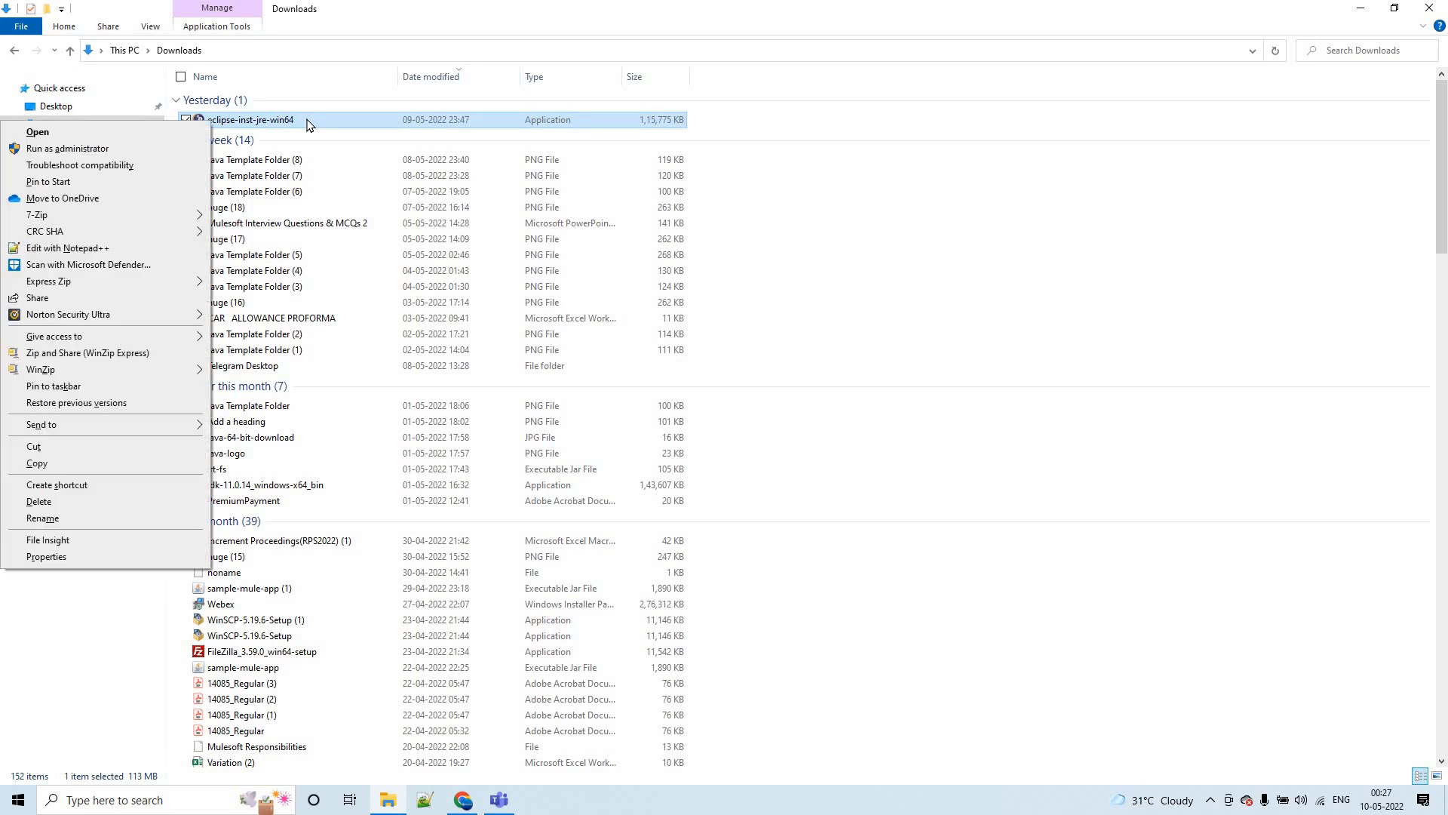
pyautogui.click(78, 150)
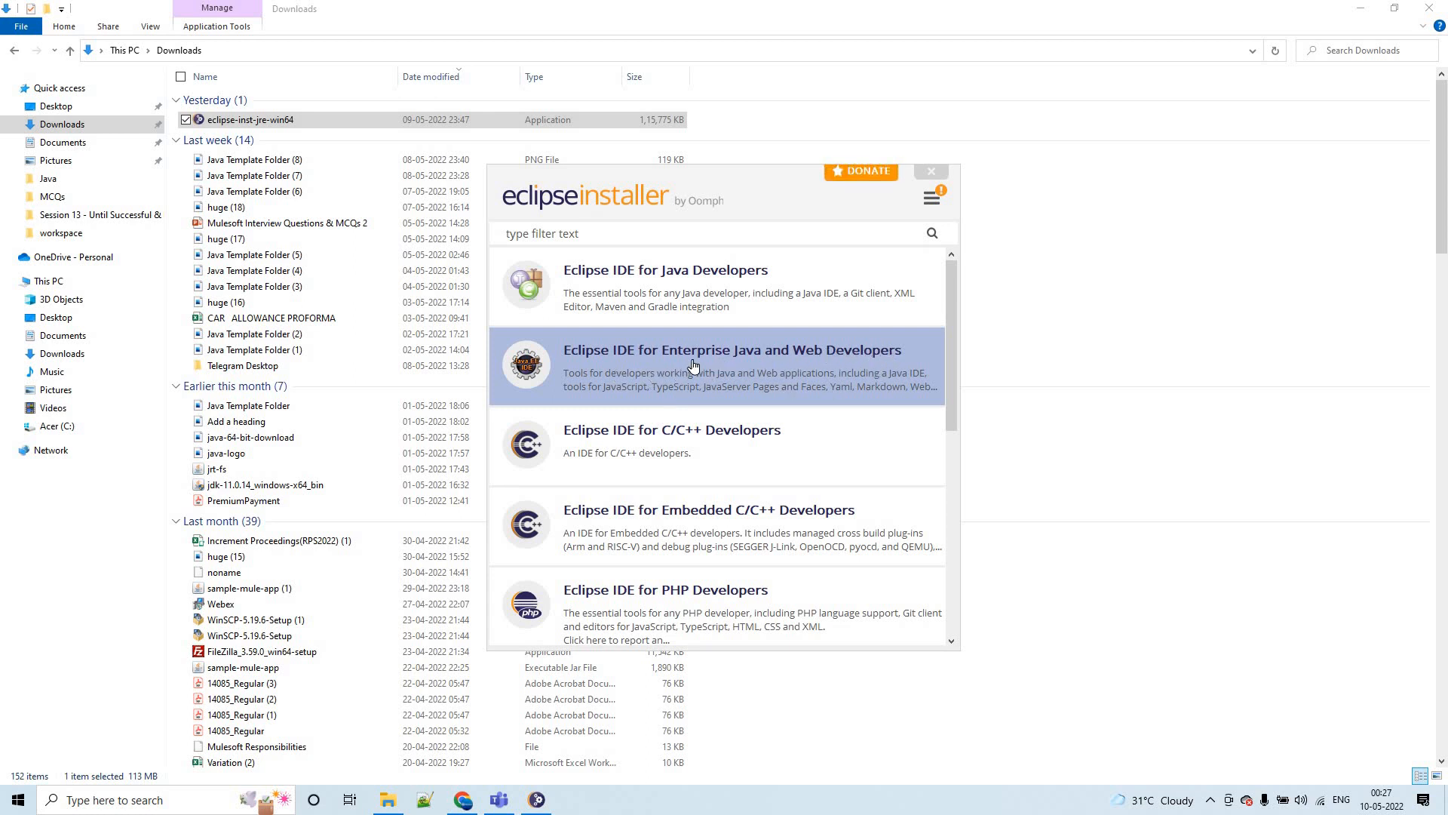
pyautogui.click(683, 283)
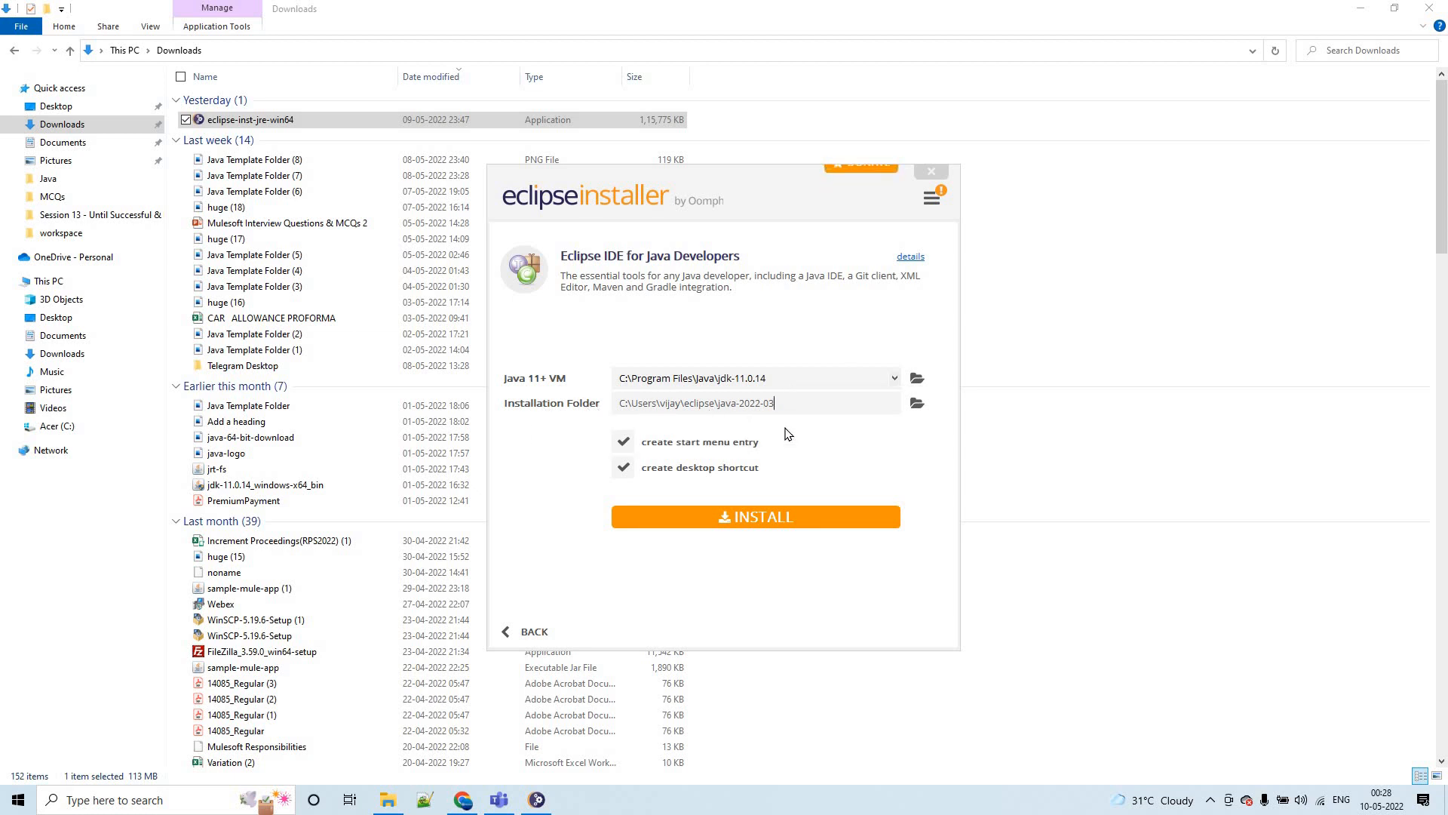
pyautogui.click(915, 405)
pyautogui.click(548, 281)
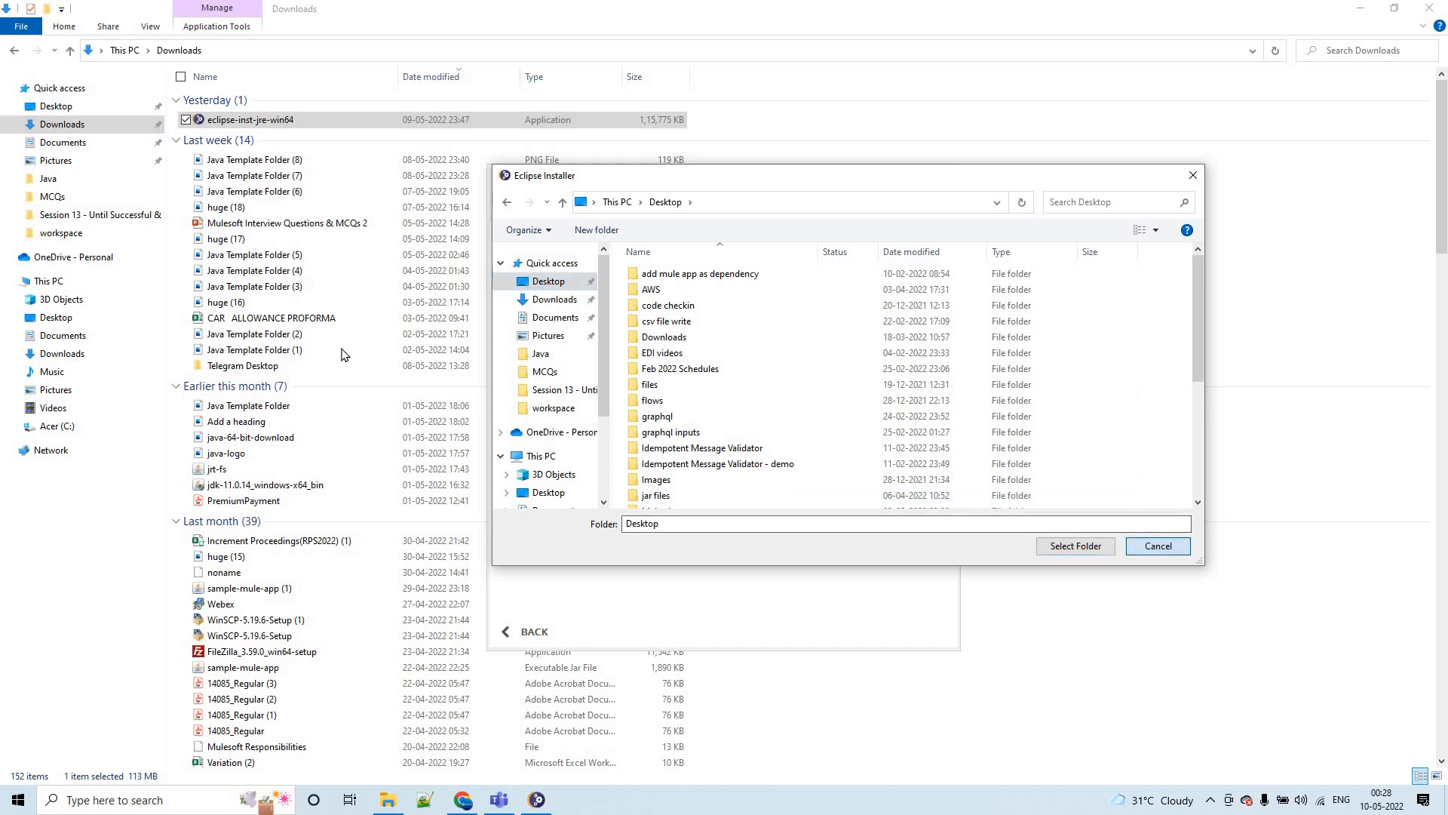
pyautogui.click(1158, 545)
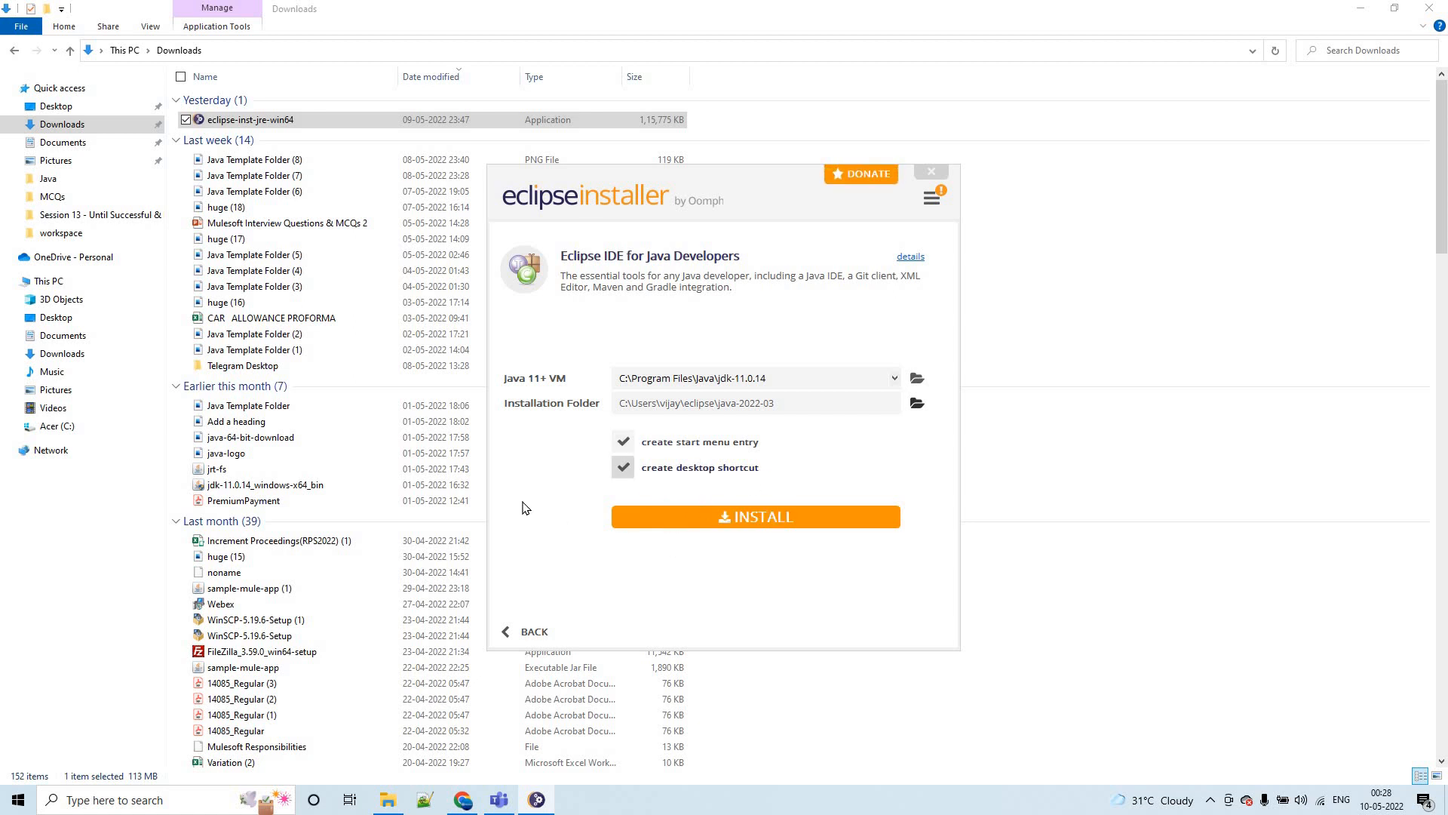
# - Install the package with the jdk-11.0.14 VM into the default java-2022-03 folder, including the start menu entry and desktop shortcut
pyautogui.click(689, 528)
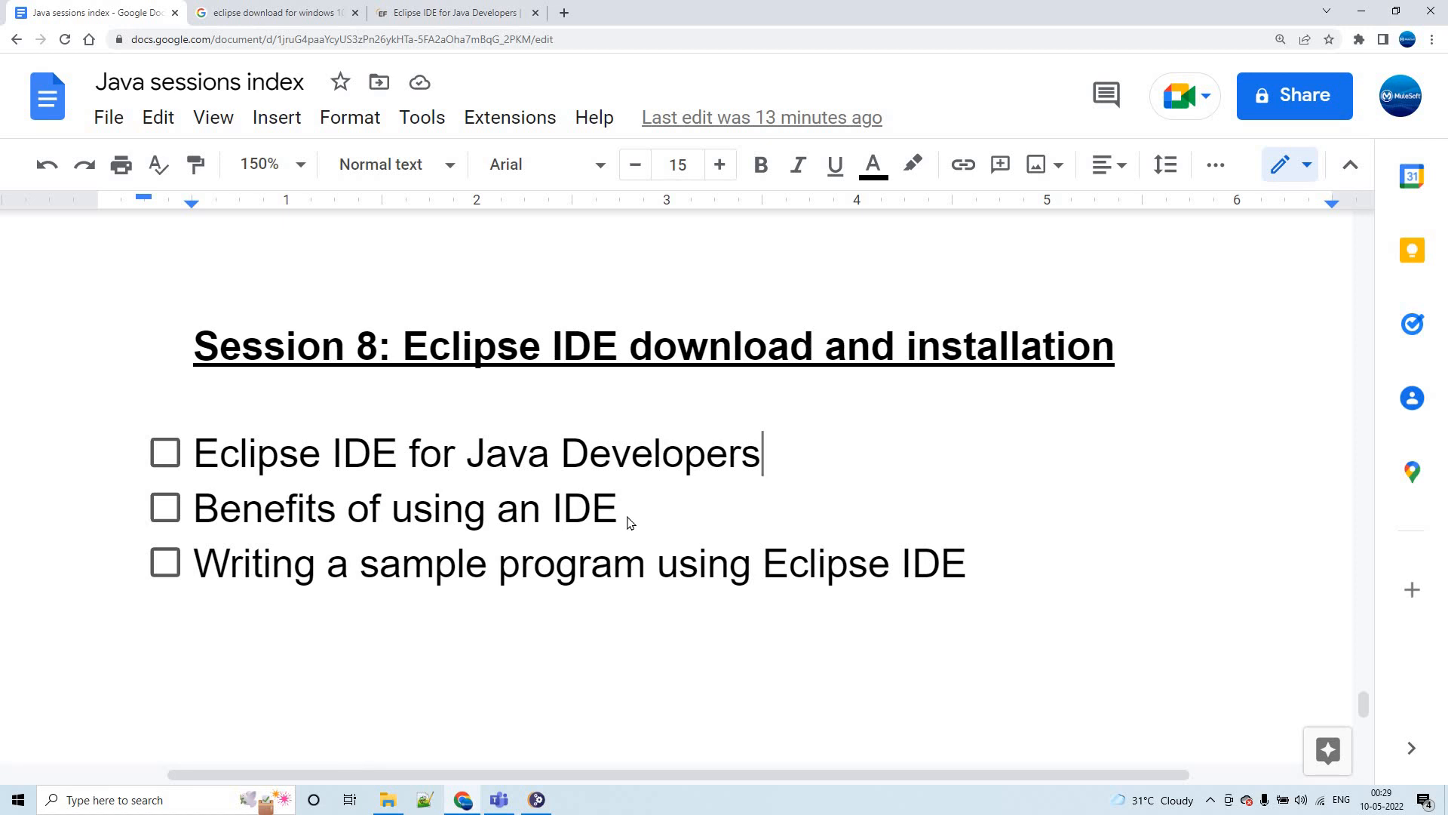
pyautogui.hotkey('alt', 'Tab')
pyautogui.hotkey('alt', 'Tab')
pyautogui.press('Tab')
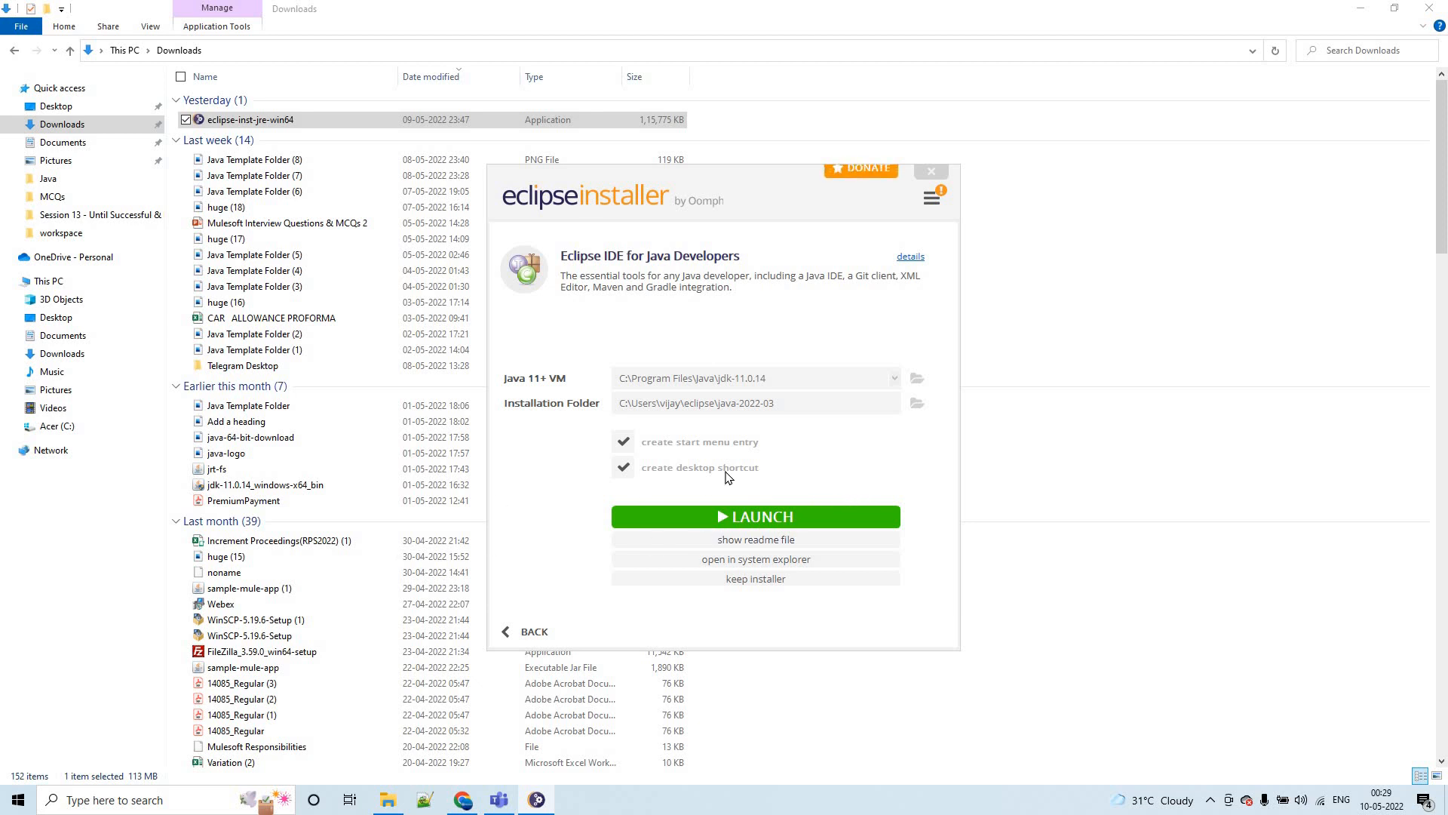
# - Launch the installed Eclipse IDE with the default eclipse-workspace directory and maximize its window
pyautogui.click(764, 519)
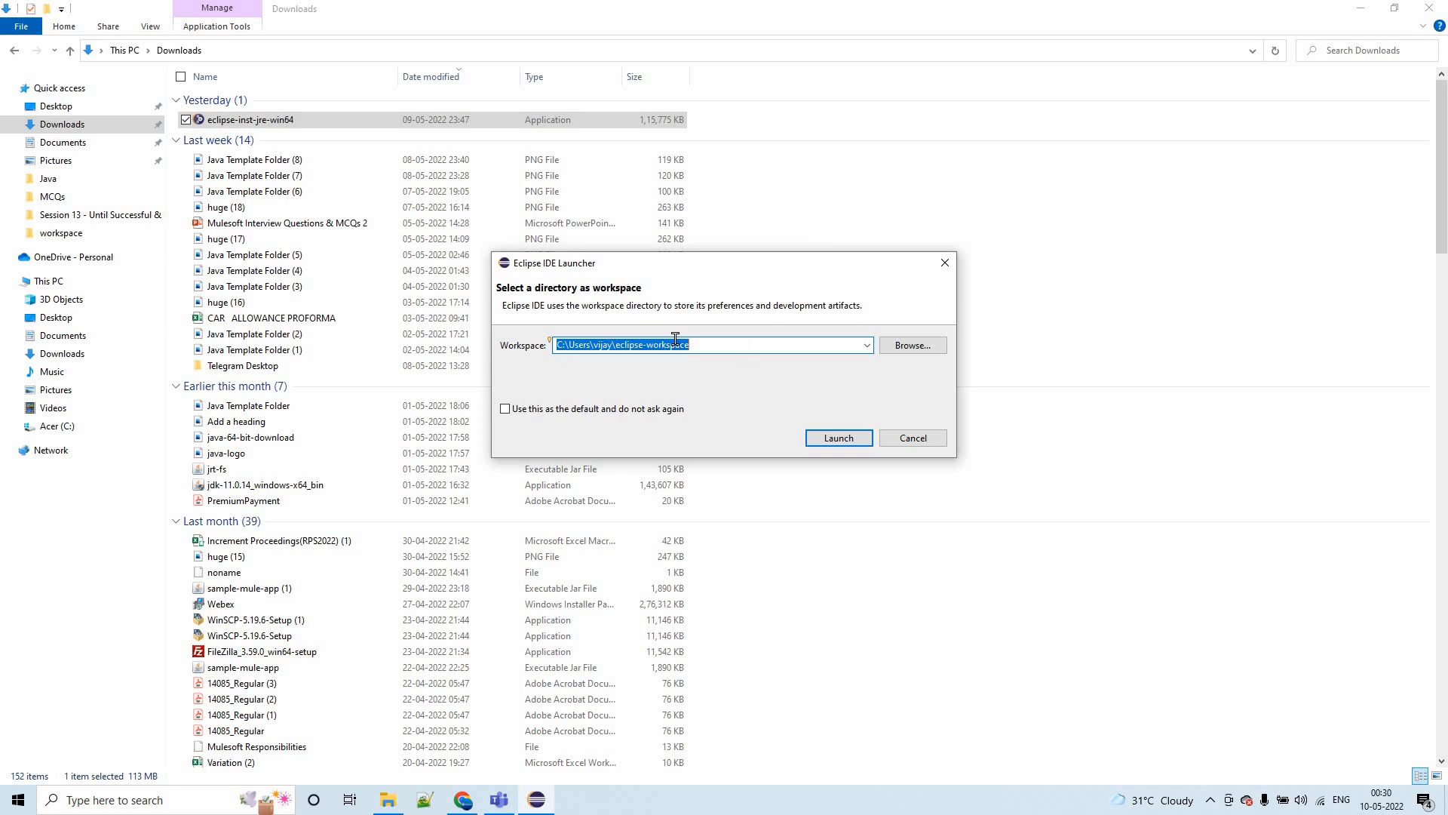
pyautogui.click(905, 353)
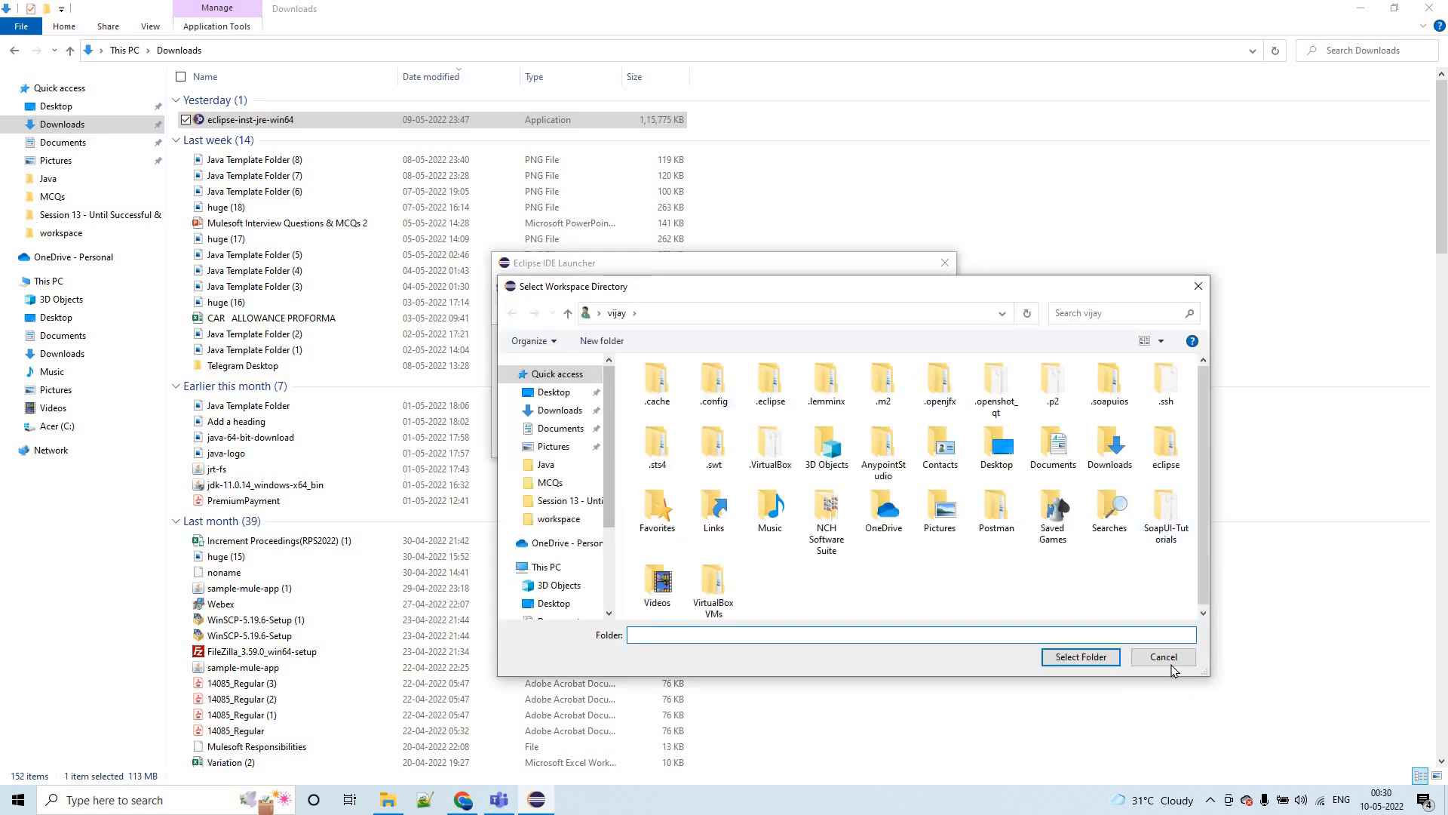
pyautogui.click(1171, 661)
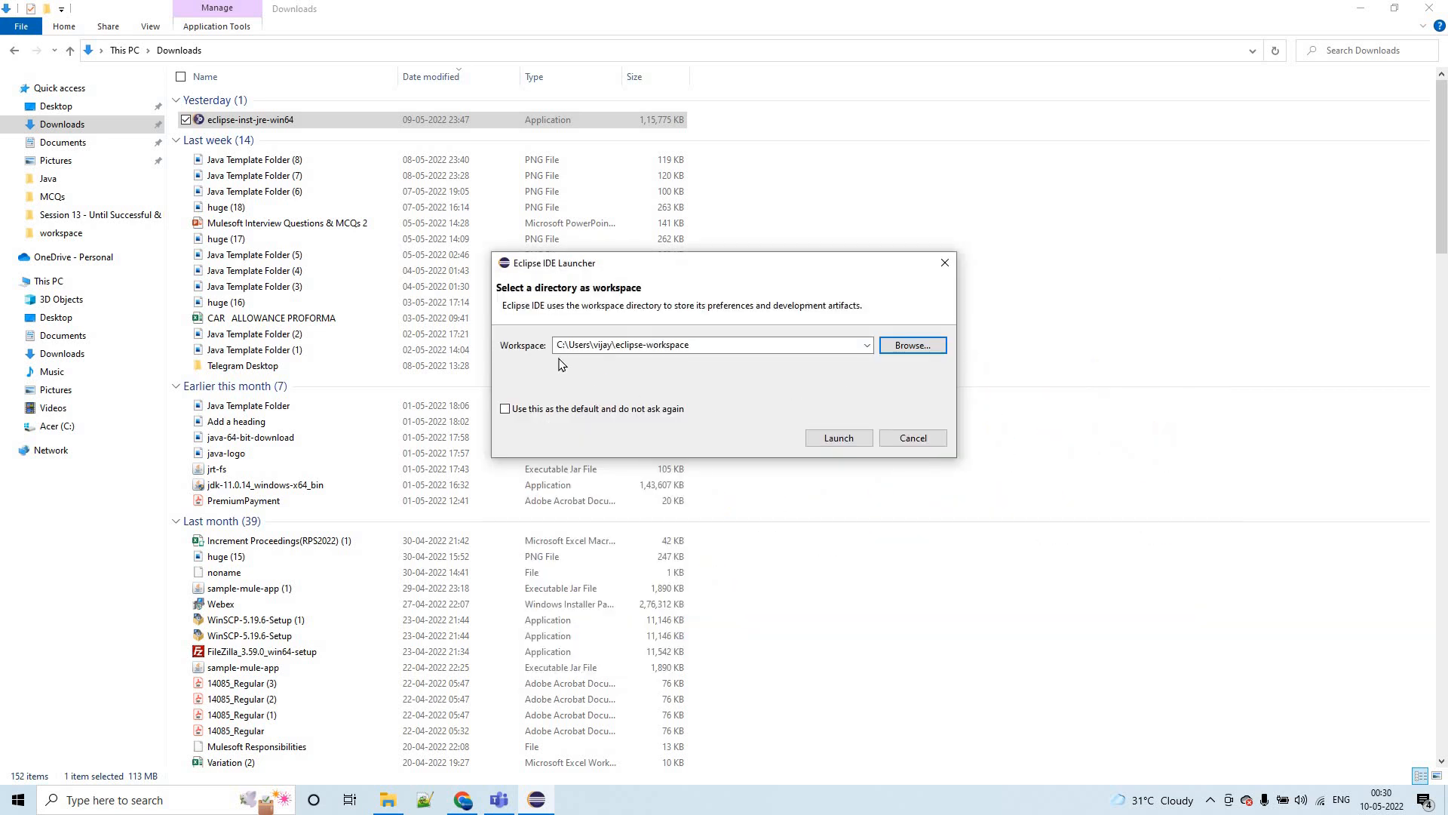
pyautogui.click(835, 436)
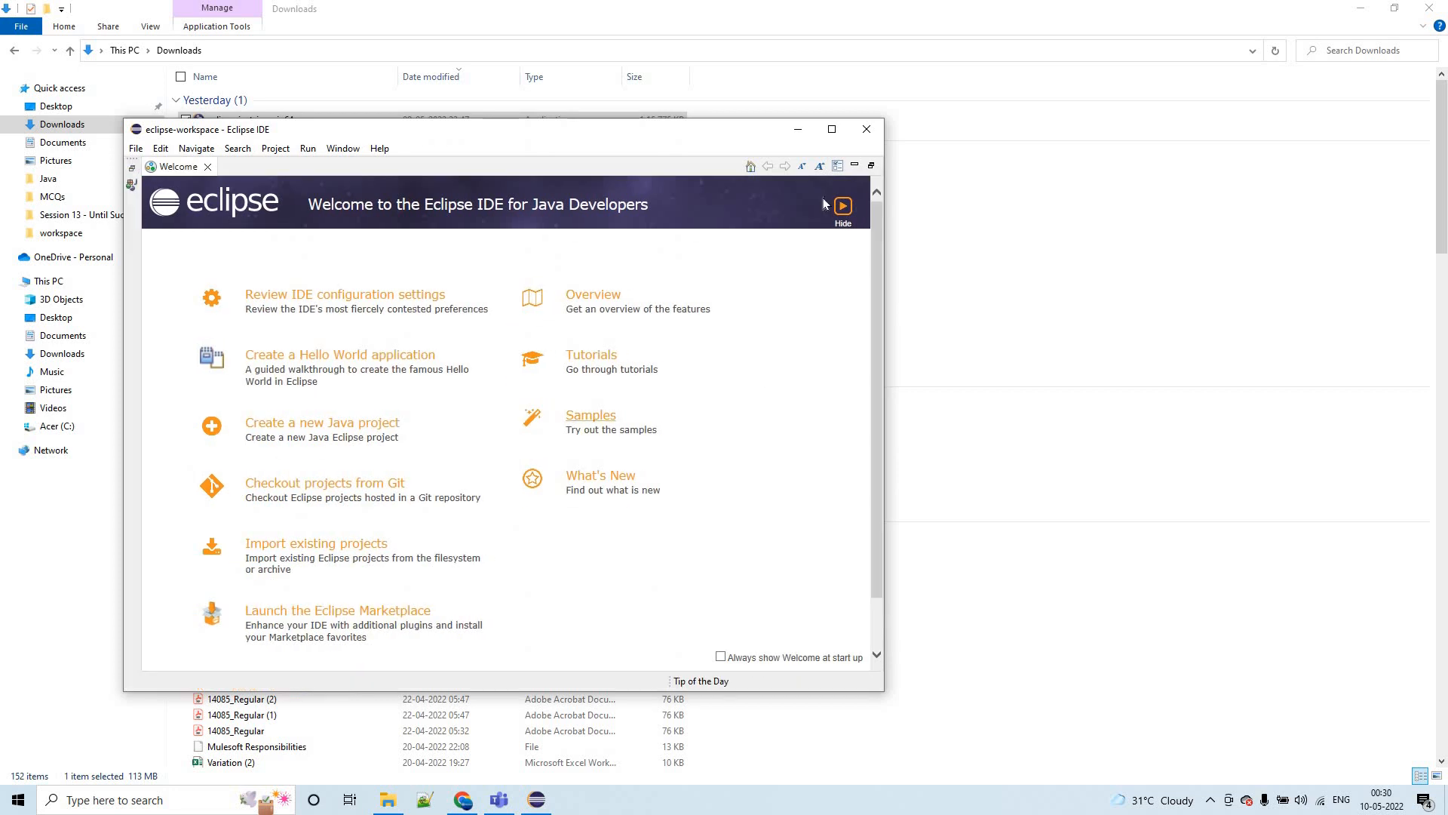
pyautogui.click(839, 133)
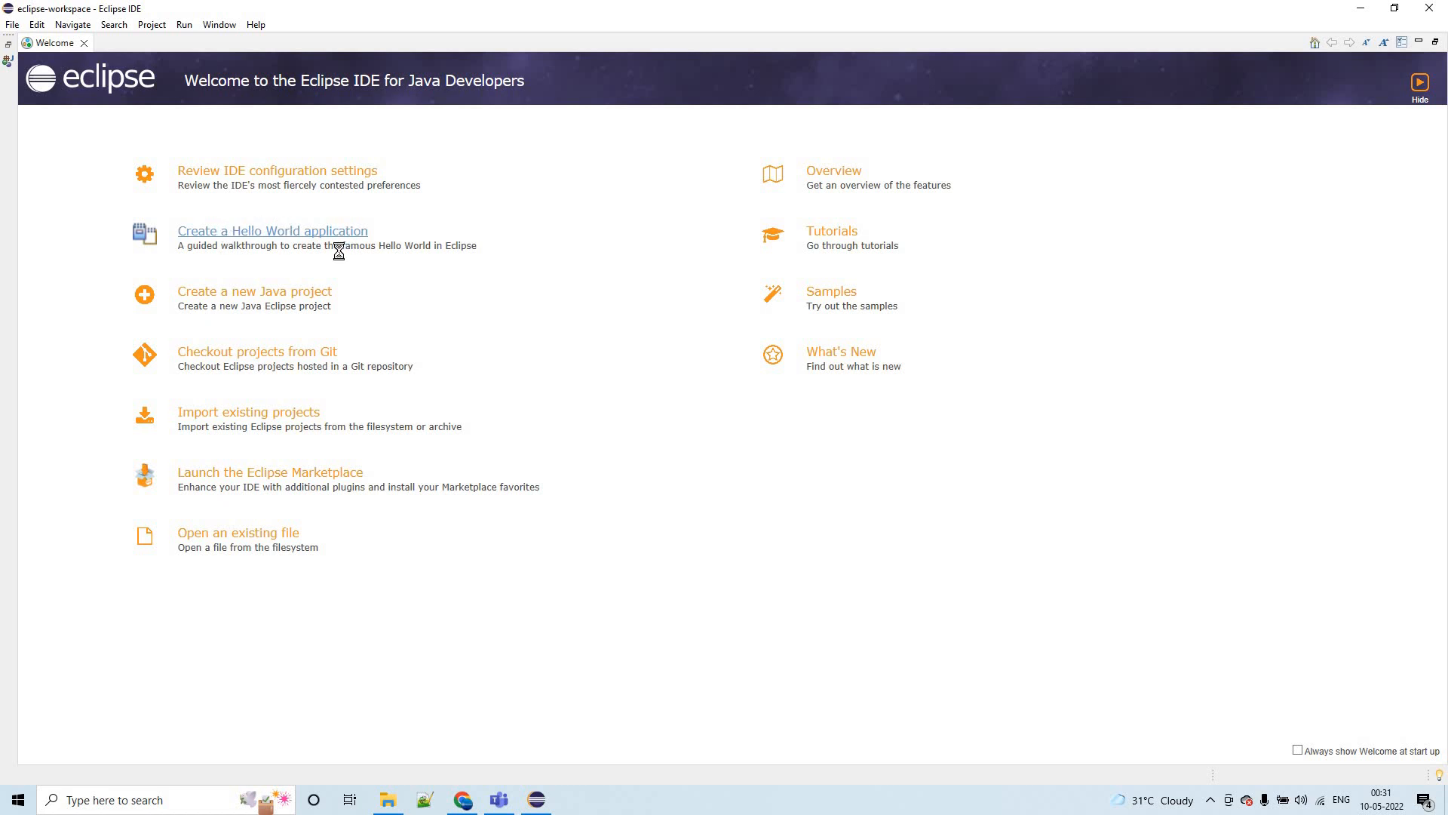
# - Open the Create a Hello World application cheat sheet and expand its sections from Open the Java perspective to Run your Java application
pyautogui.click(263, 240)
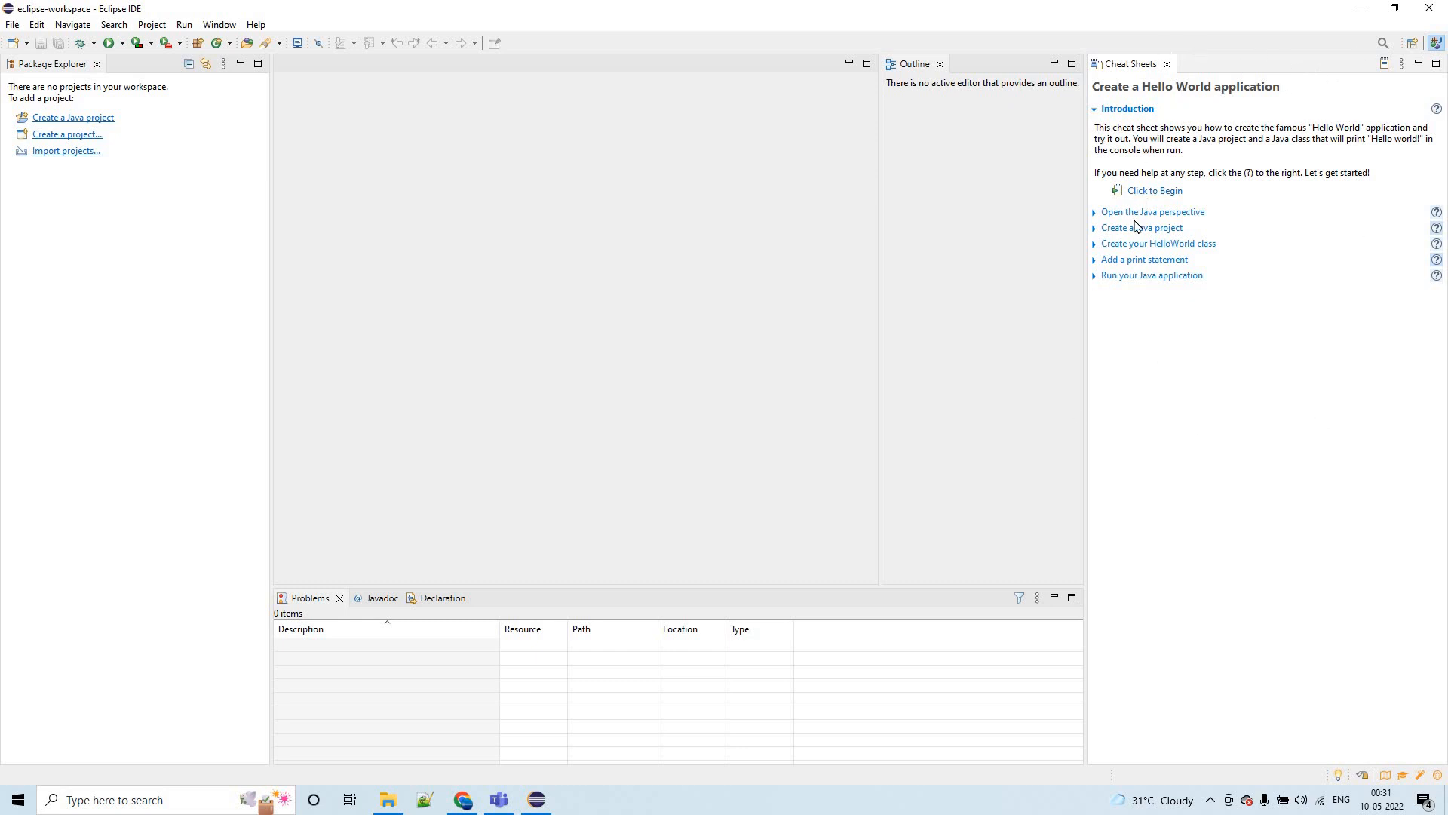
pyautogui.click(1093, 219)
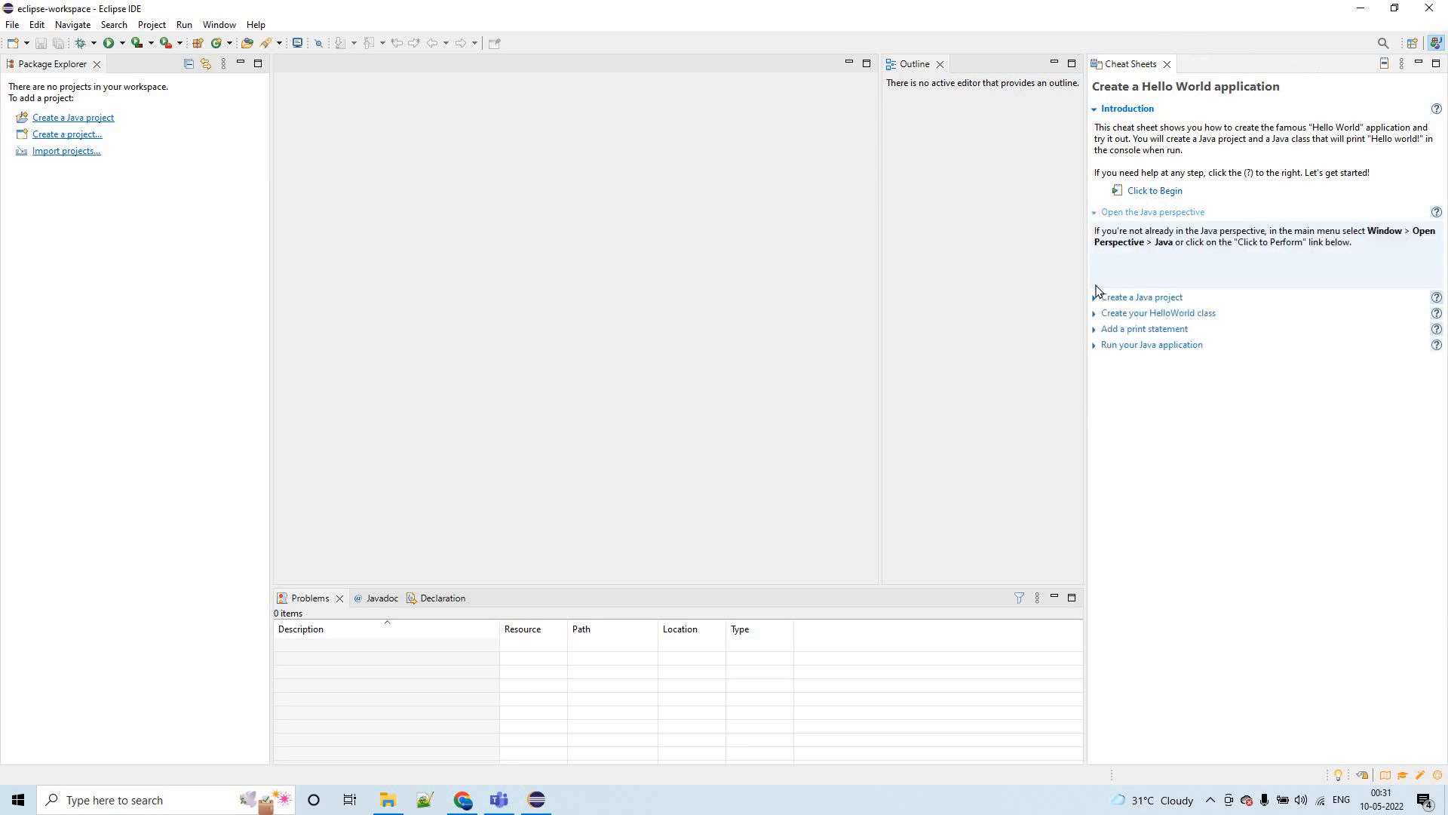
pyautogui.click(1098, 299)
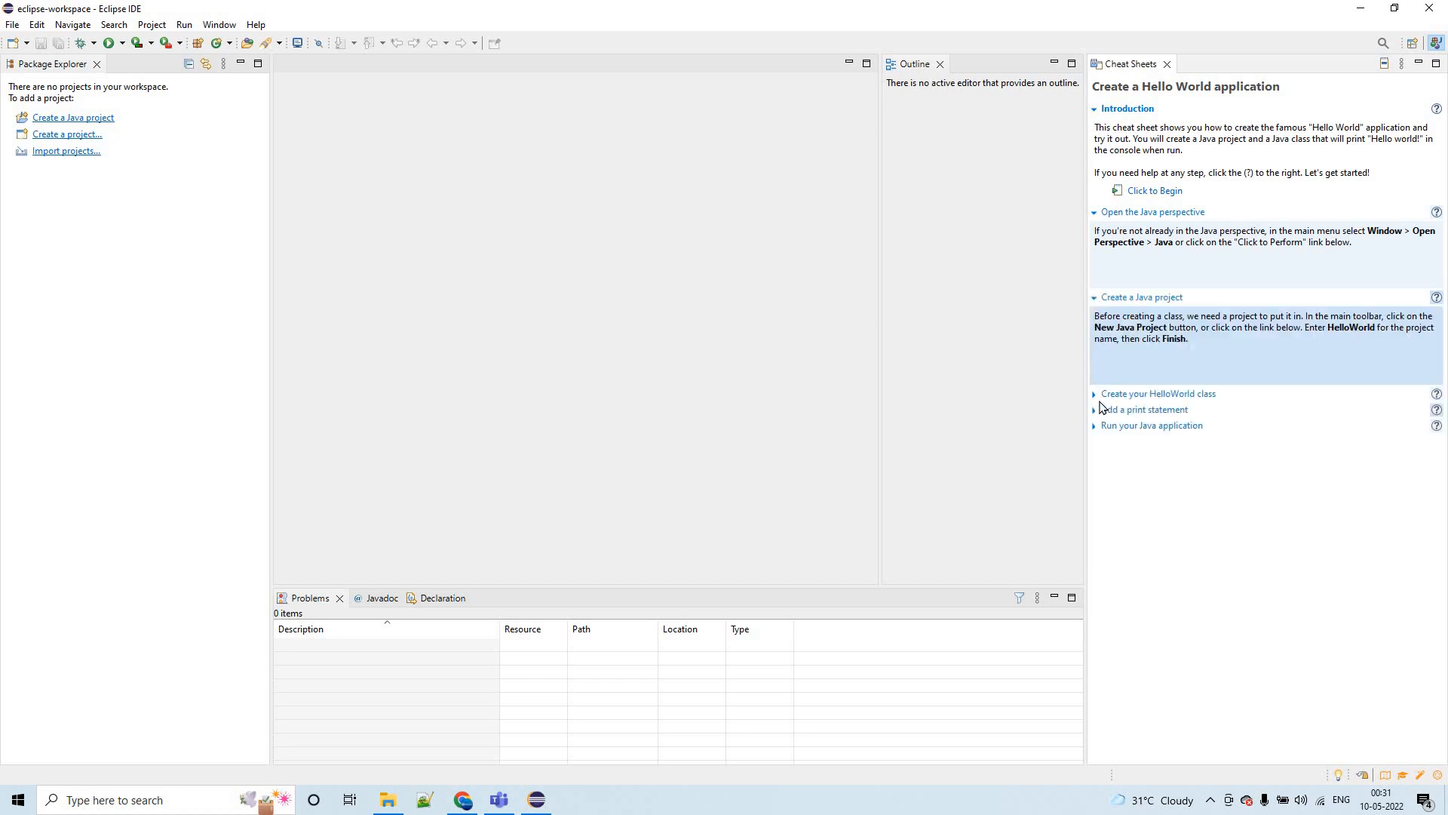
pyautogui.click(1093, 398)
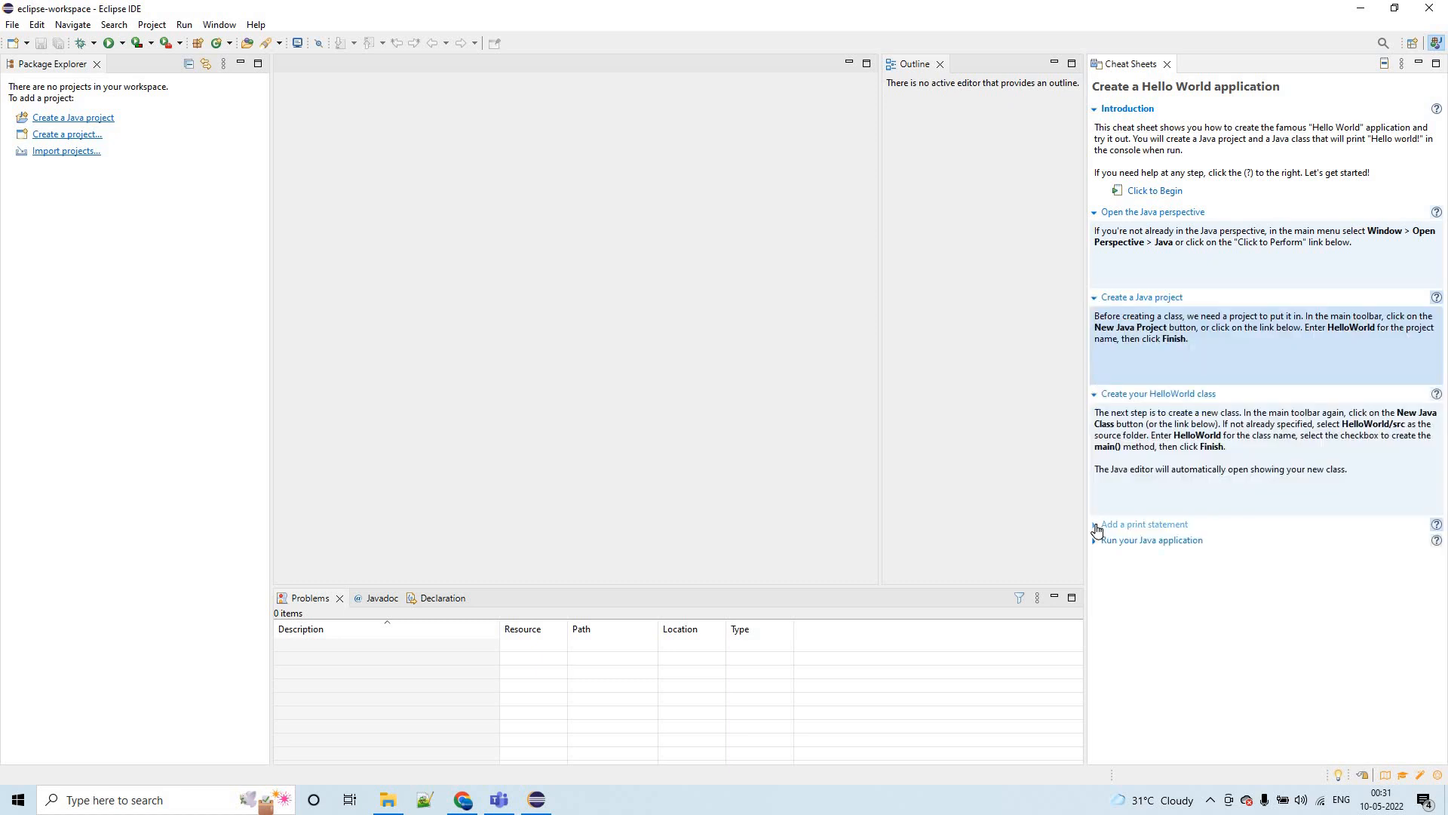
pyautogui.click(1095, 639)
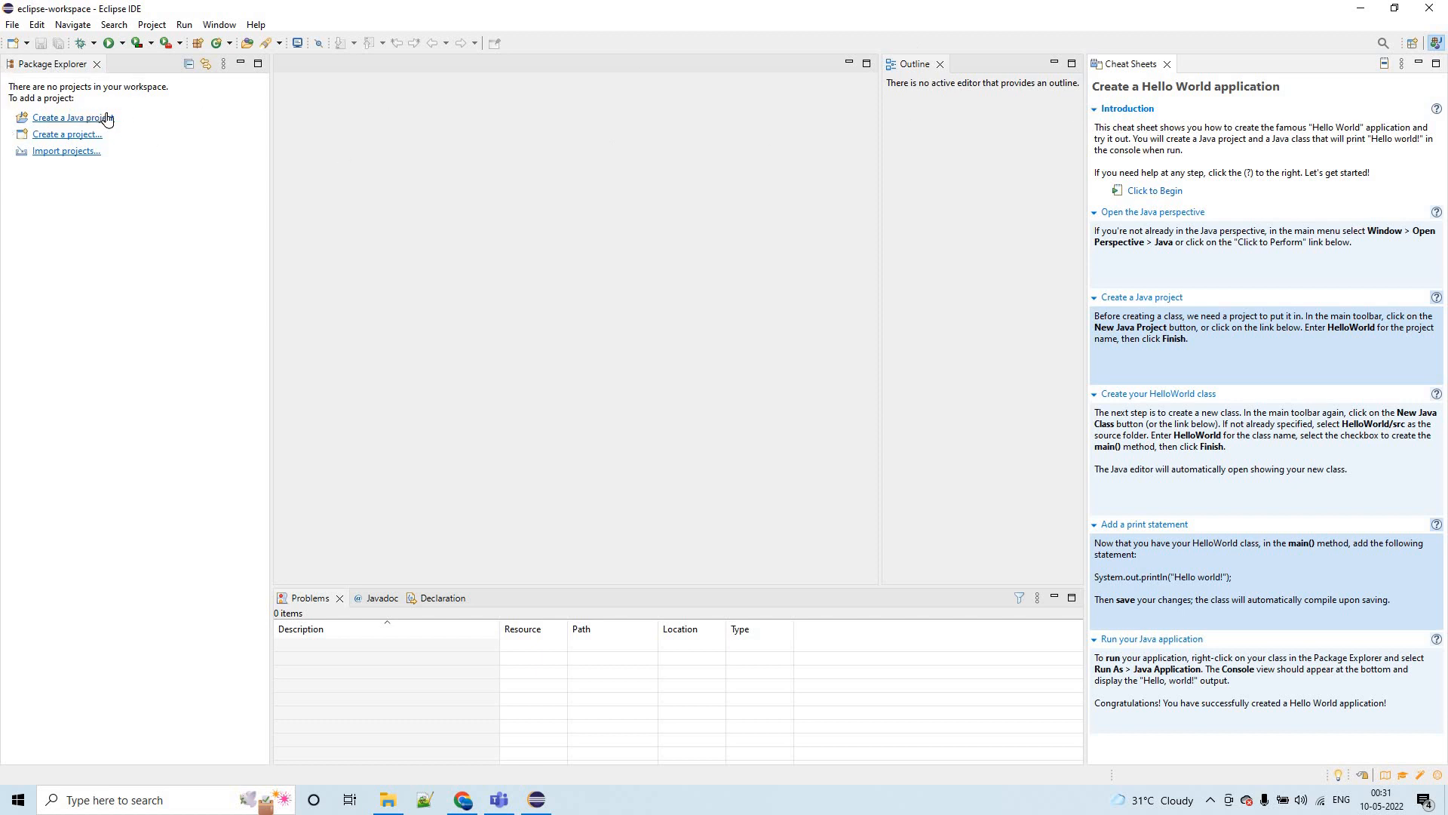
# - Start a new Java project named integrationworld in the default location and proceed to its Java build settings
pyautogui.click(82, 118)
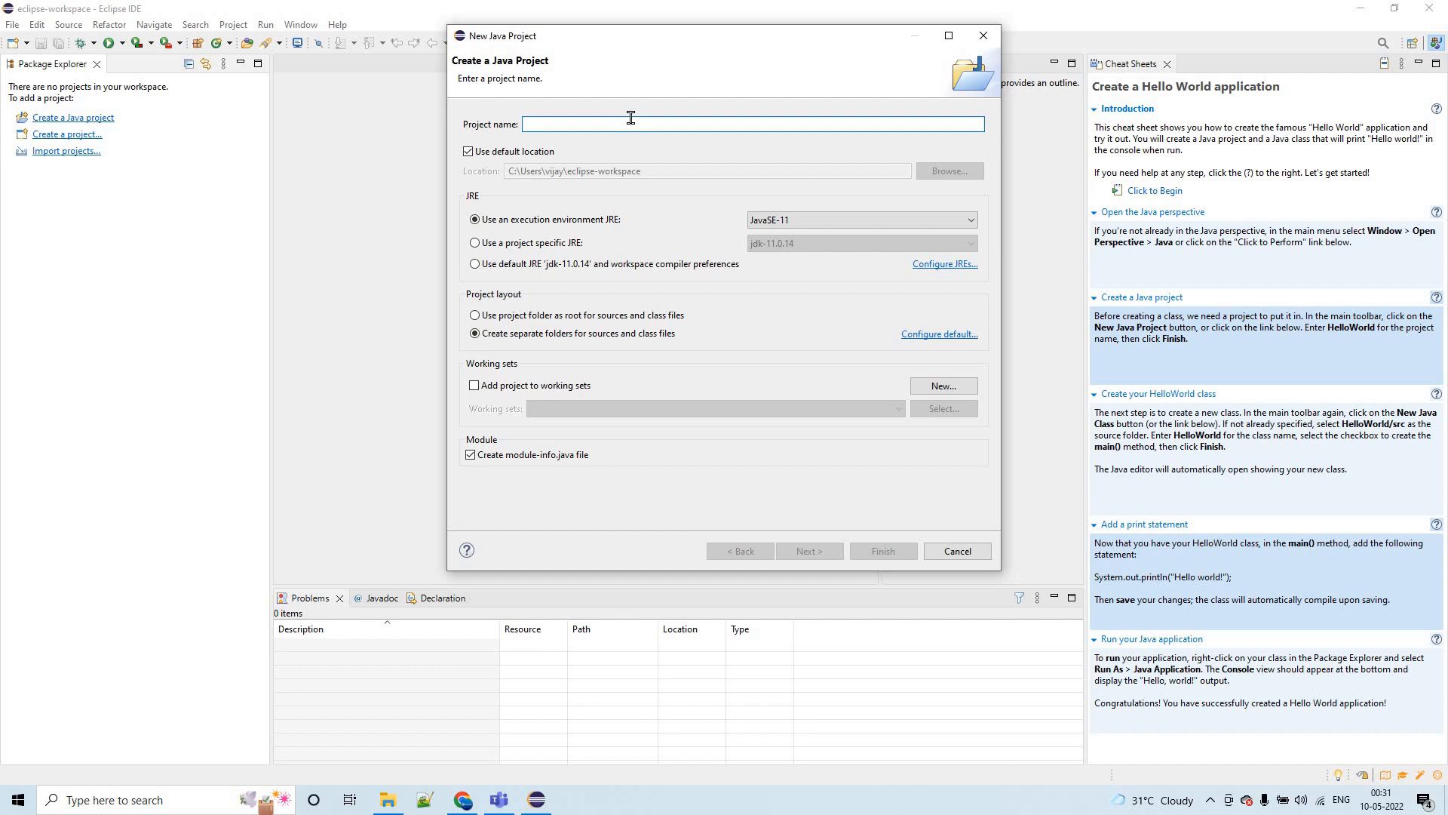
pyautogui.write('inte')
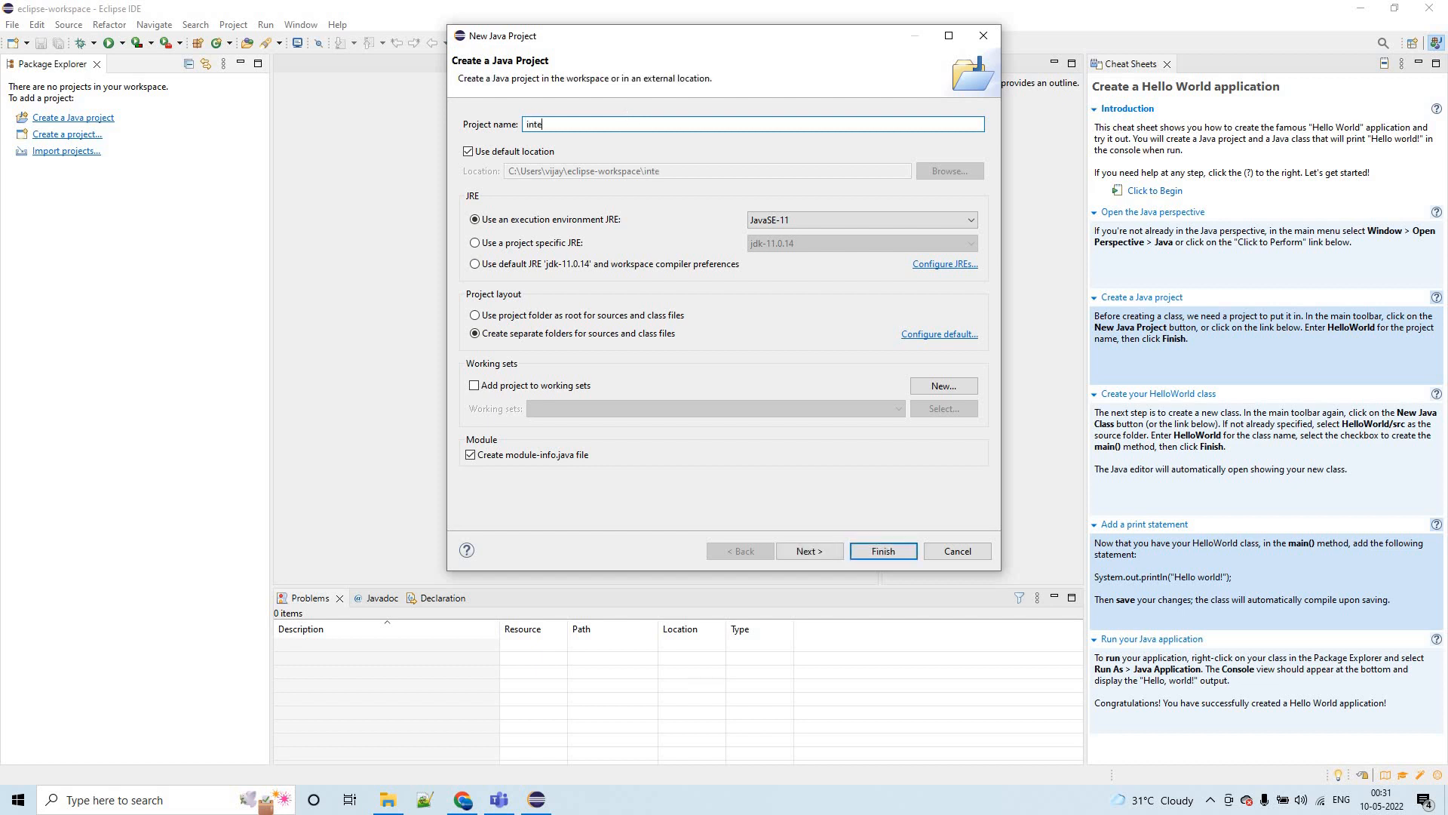
pyautogui.write('grationworld')
pyautogui.click(800, 549)
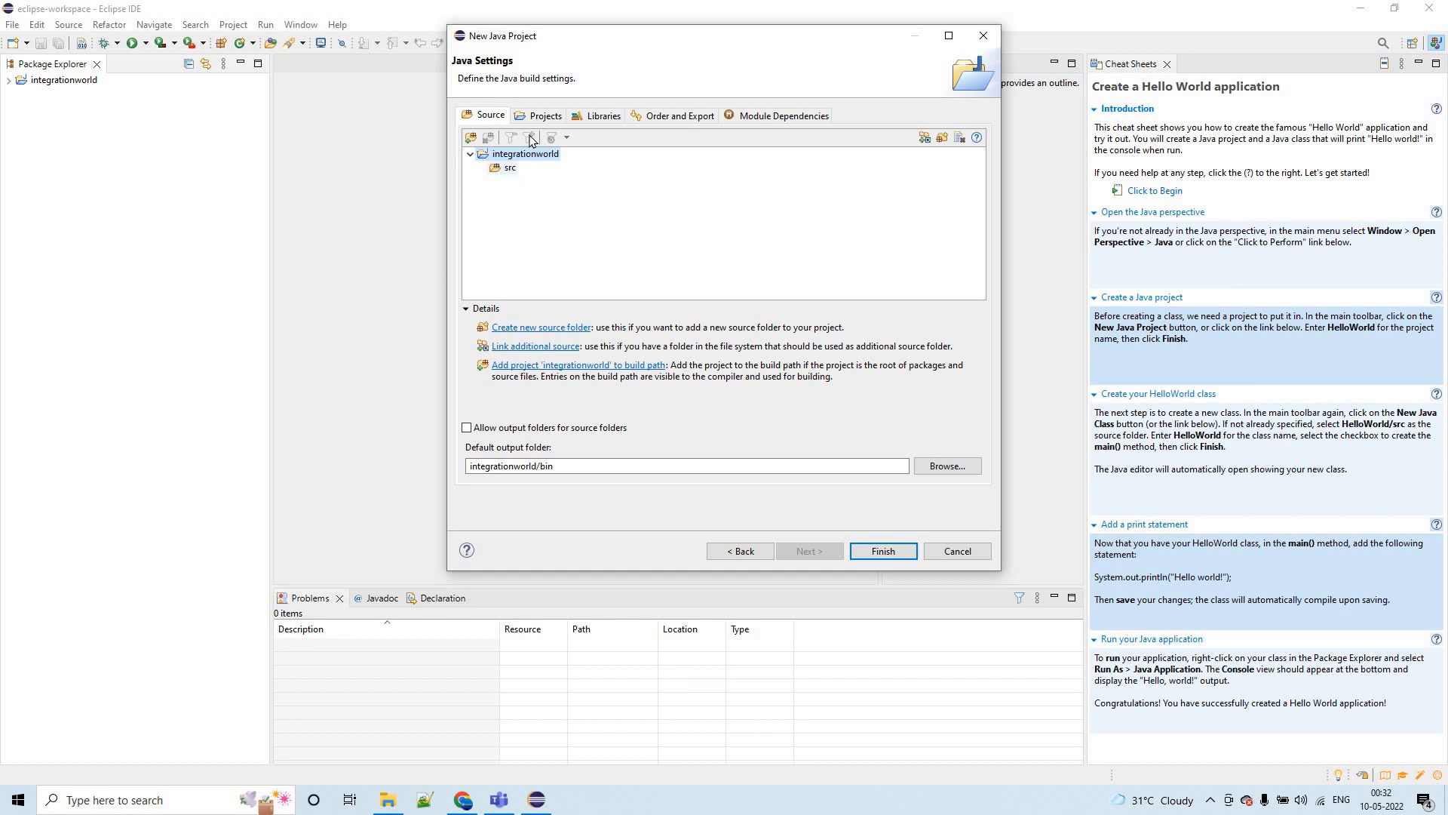
# - Review the new project's build settings for projects, libraries, order and export, module dependencies, and source folders
pyautogui.click(544, 116)
pyautogui.click(591, 117)
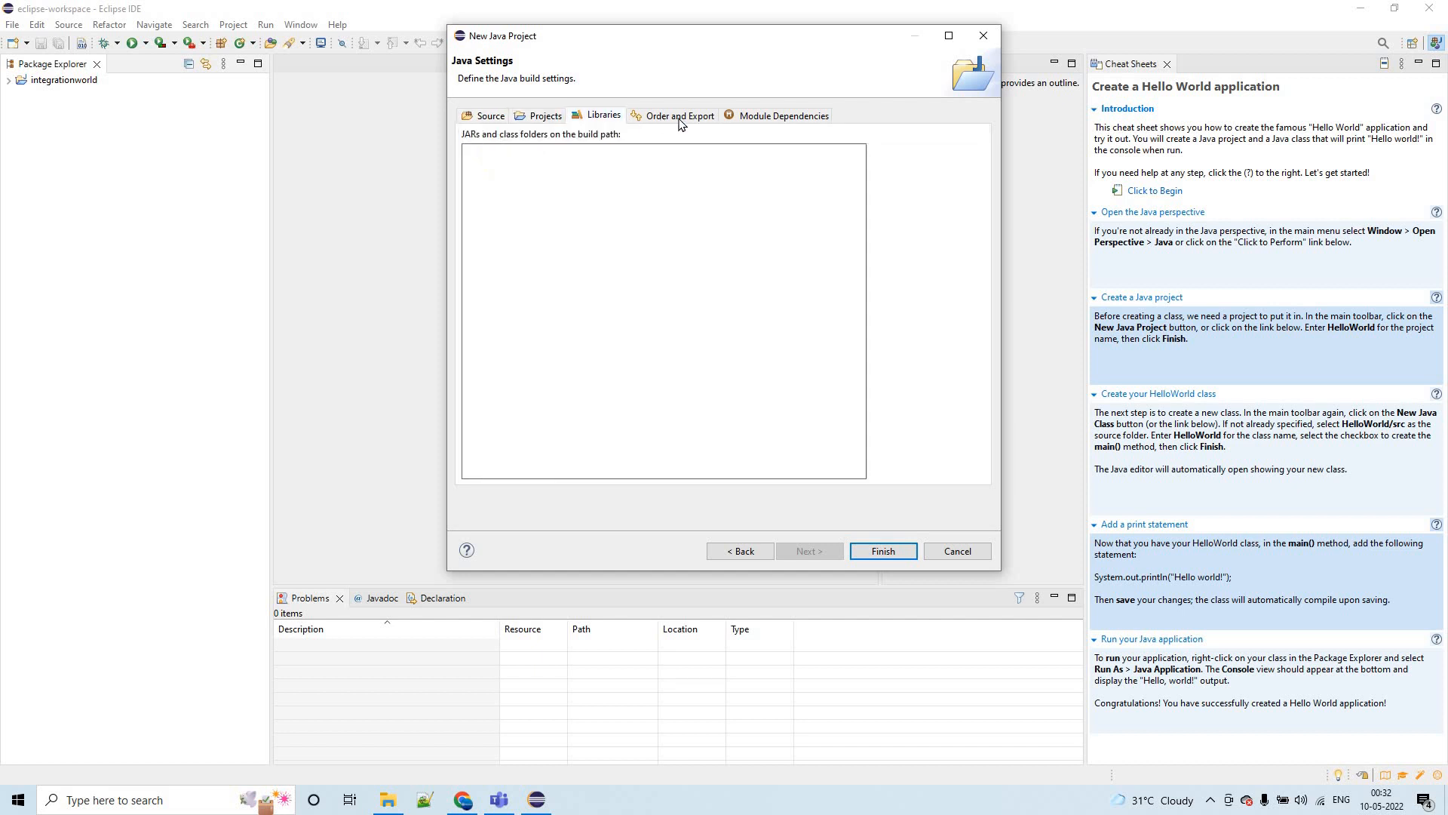
pyautogui.click(681, 119)
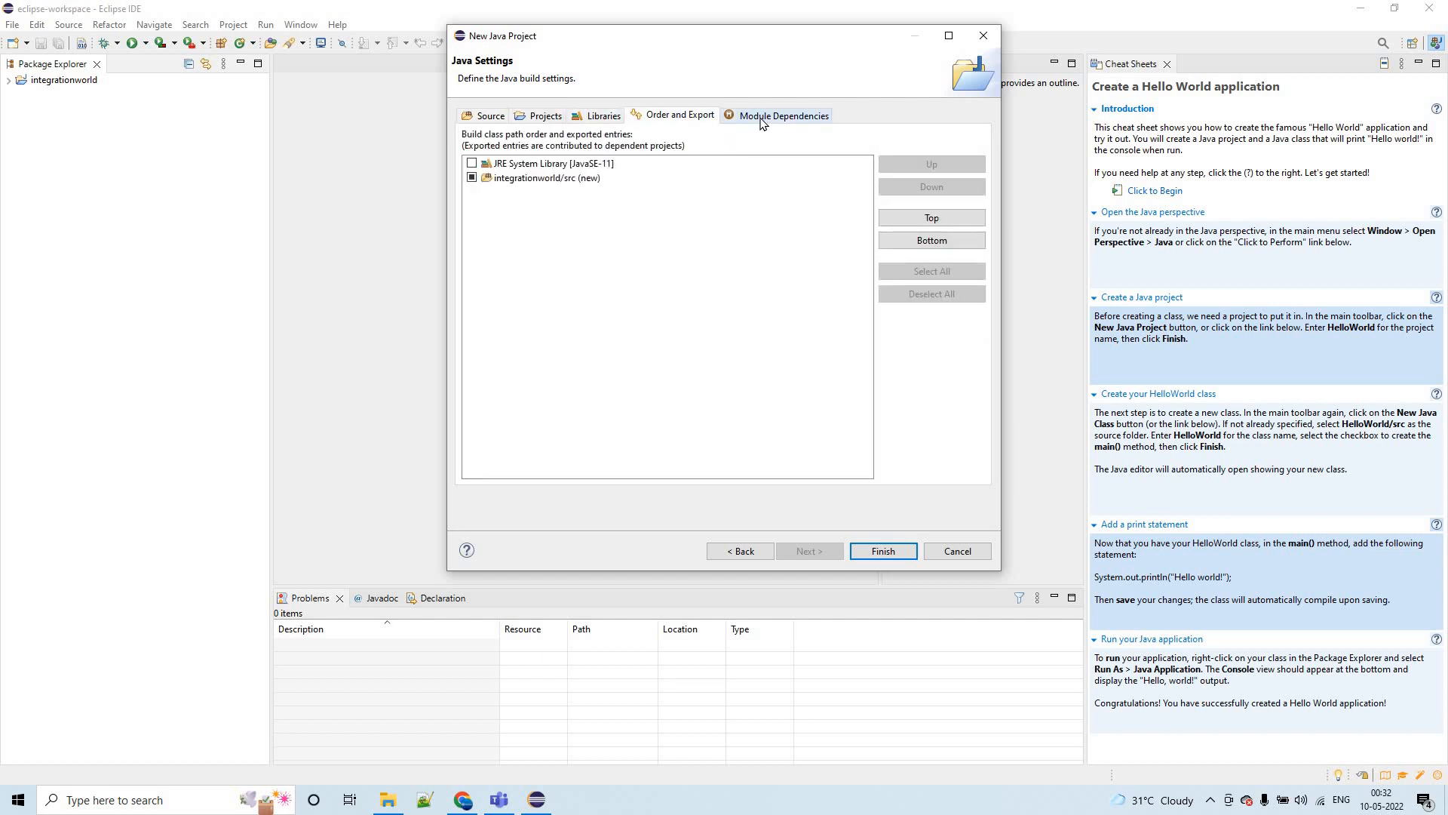
pyautogui.click(761, 122)
pyautogui.click(655, 119)
pyautogui.click(485, 117)
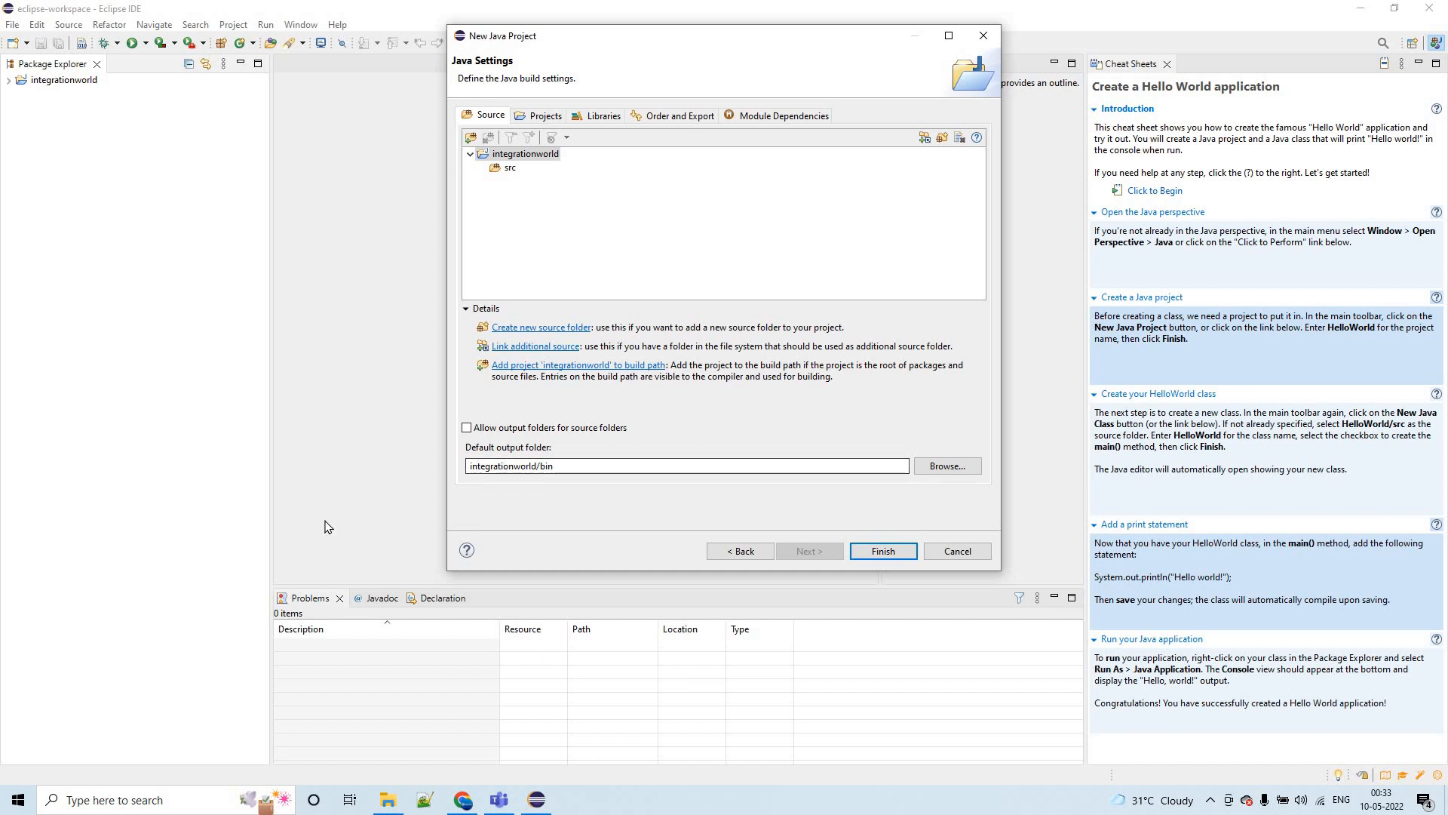
# - Finish creating the integrationworld project without a module-info.java file and expand the project in the Package Explorer
pyautogui.click(875, 550)
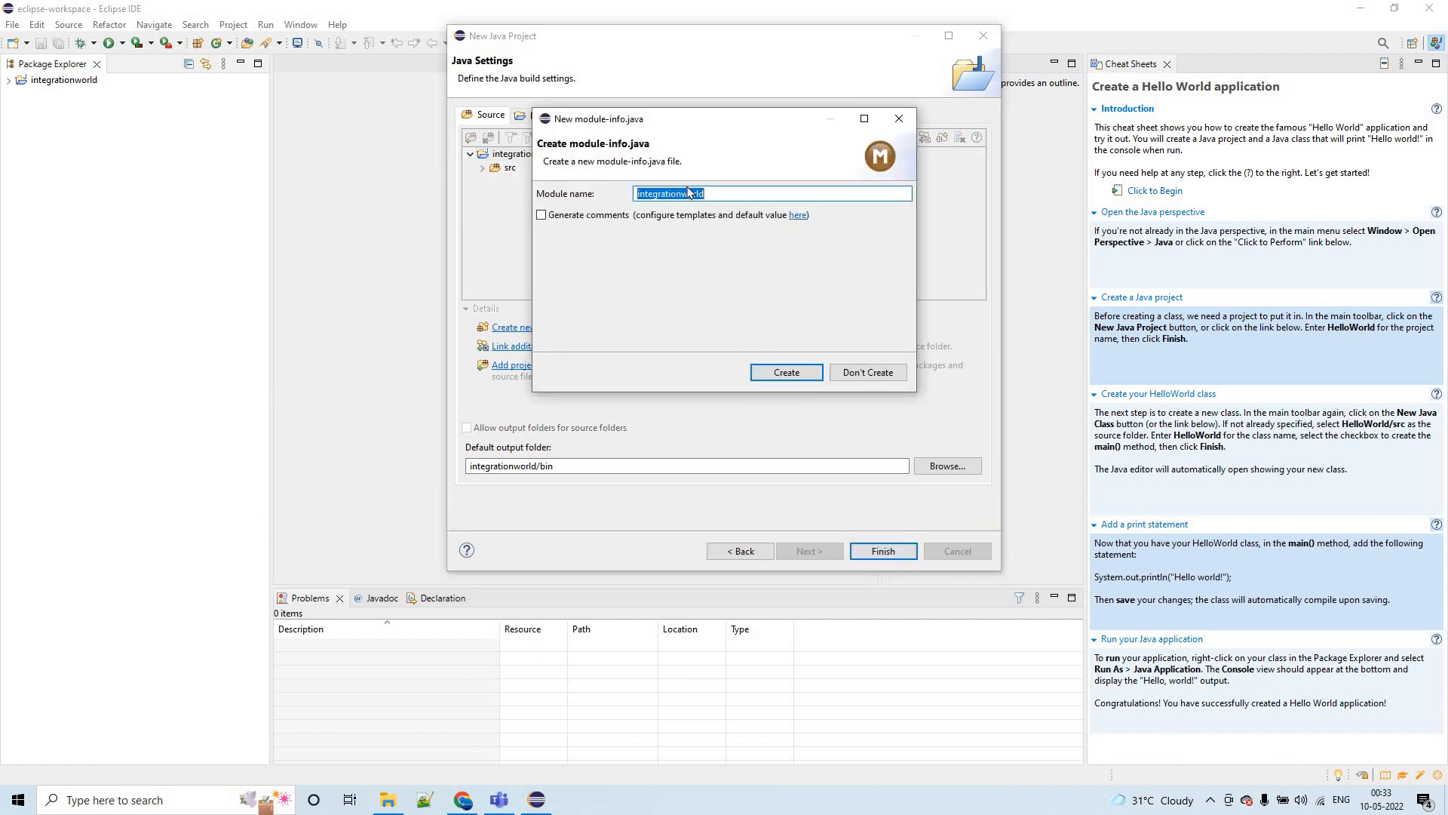
pyautogui.click(858, 373)
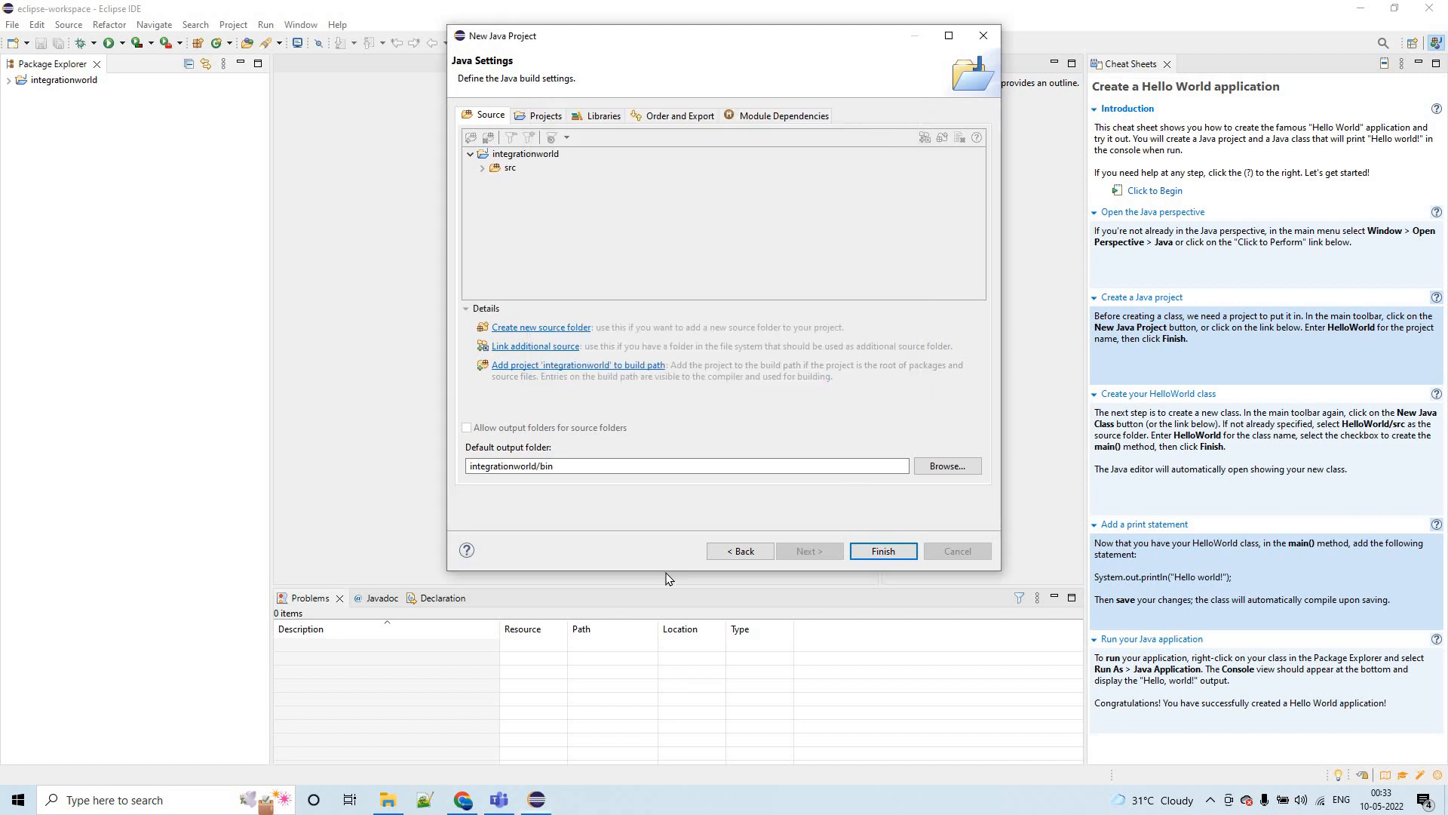
pyautogui.click(7, 81)
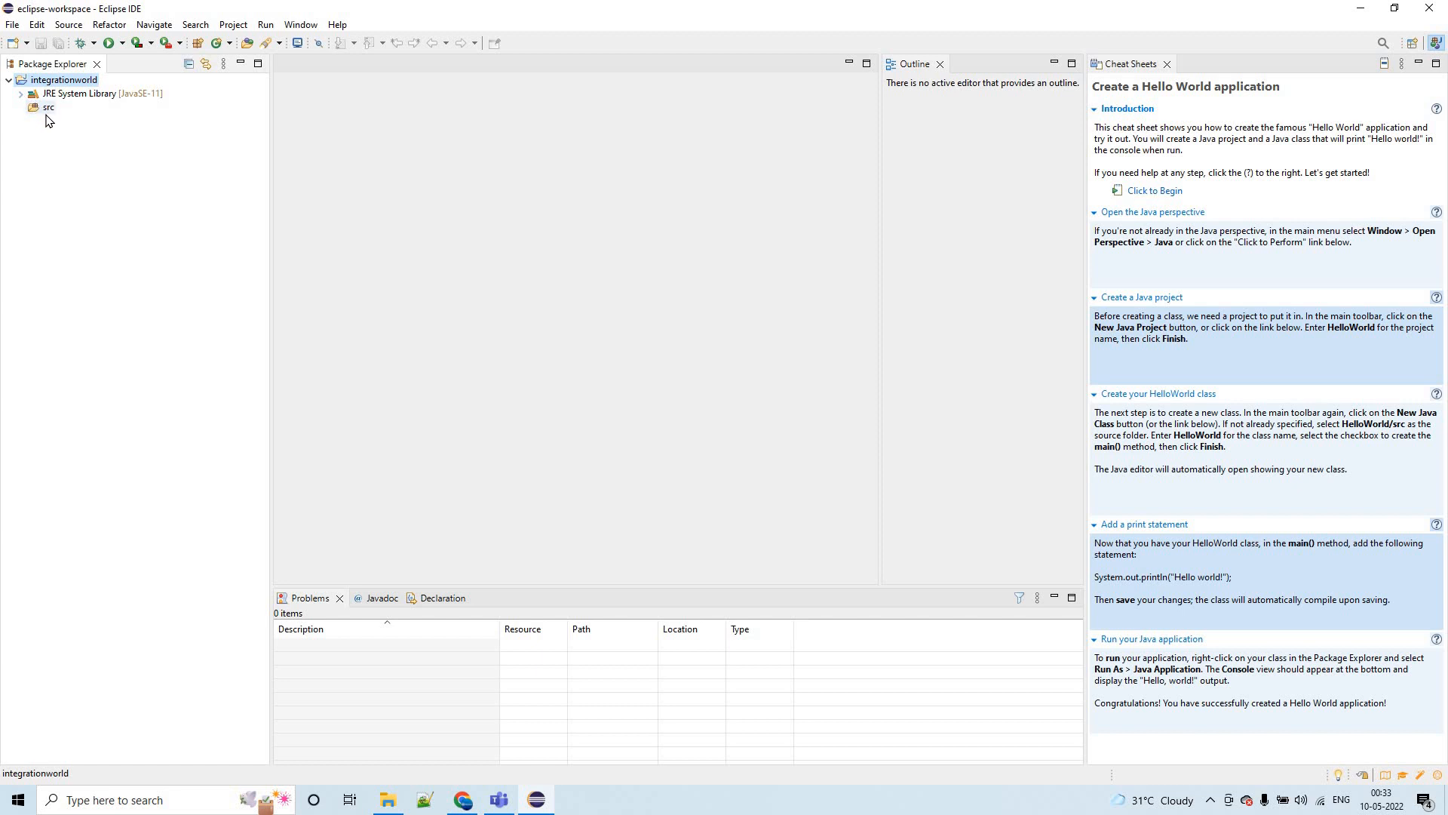
# - Create a public class named JavaLearning in the src folder, including the public static void main(String[] args) method stub
pyautogui.click(47, 111)
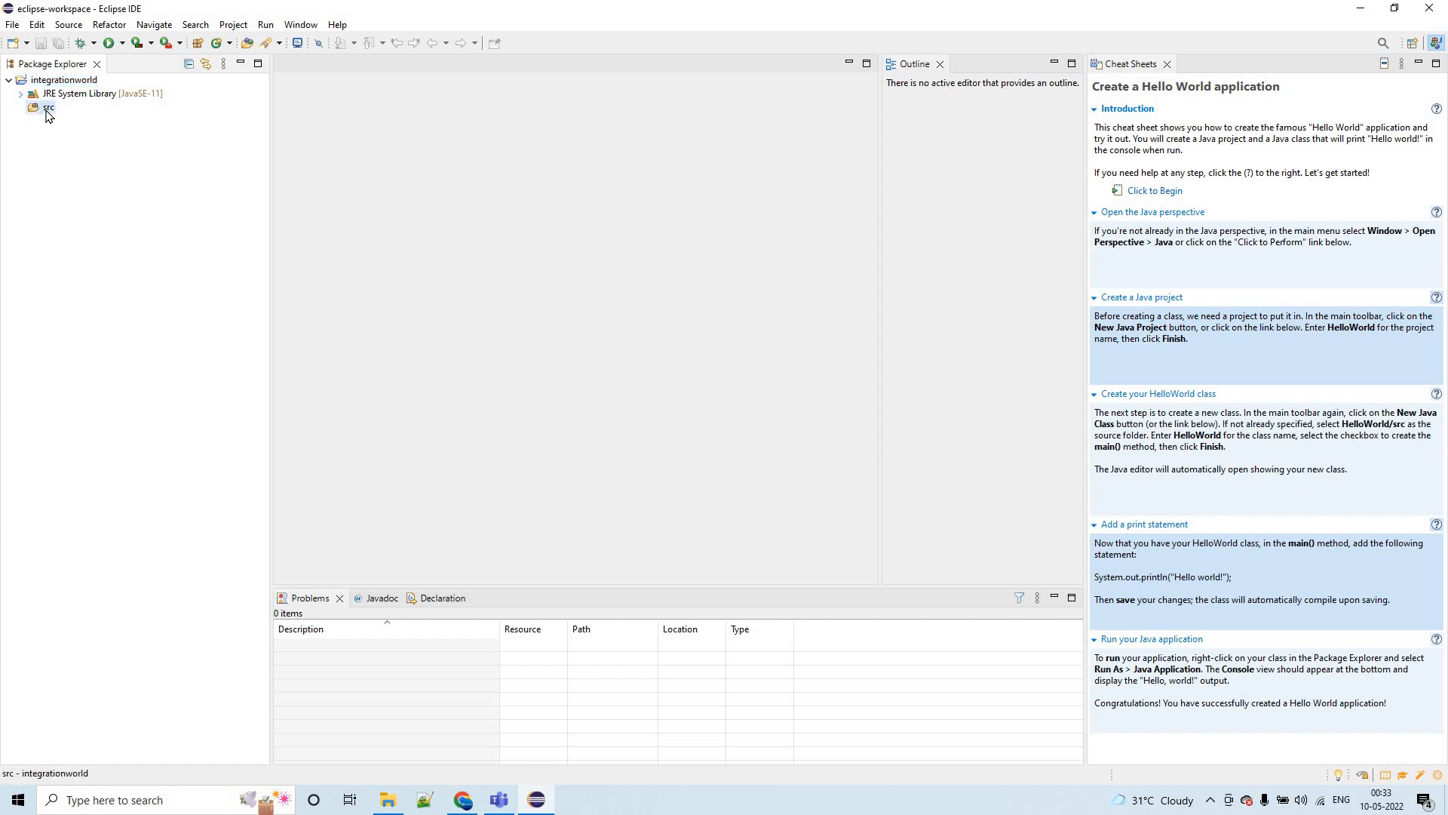
pyautogui.rightClick(46, 113)
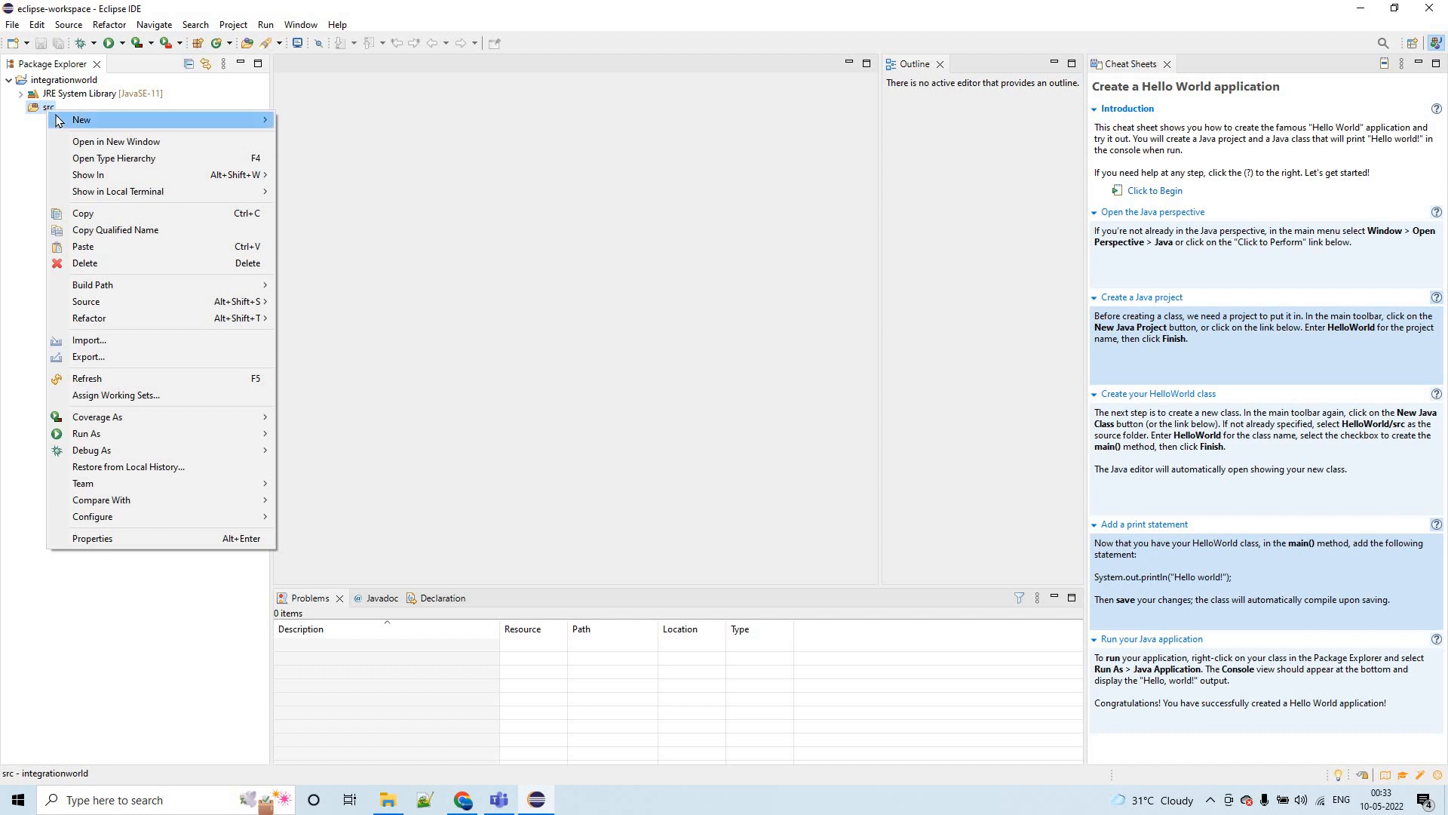
pyautogui.moveTo(58, 120)
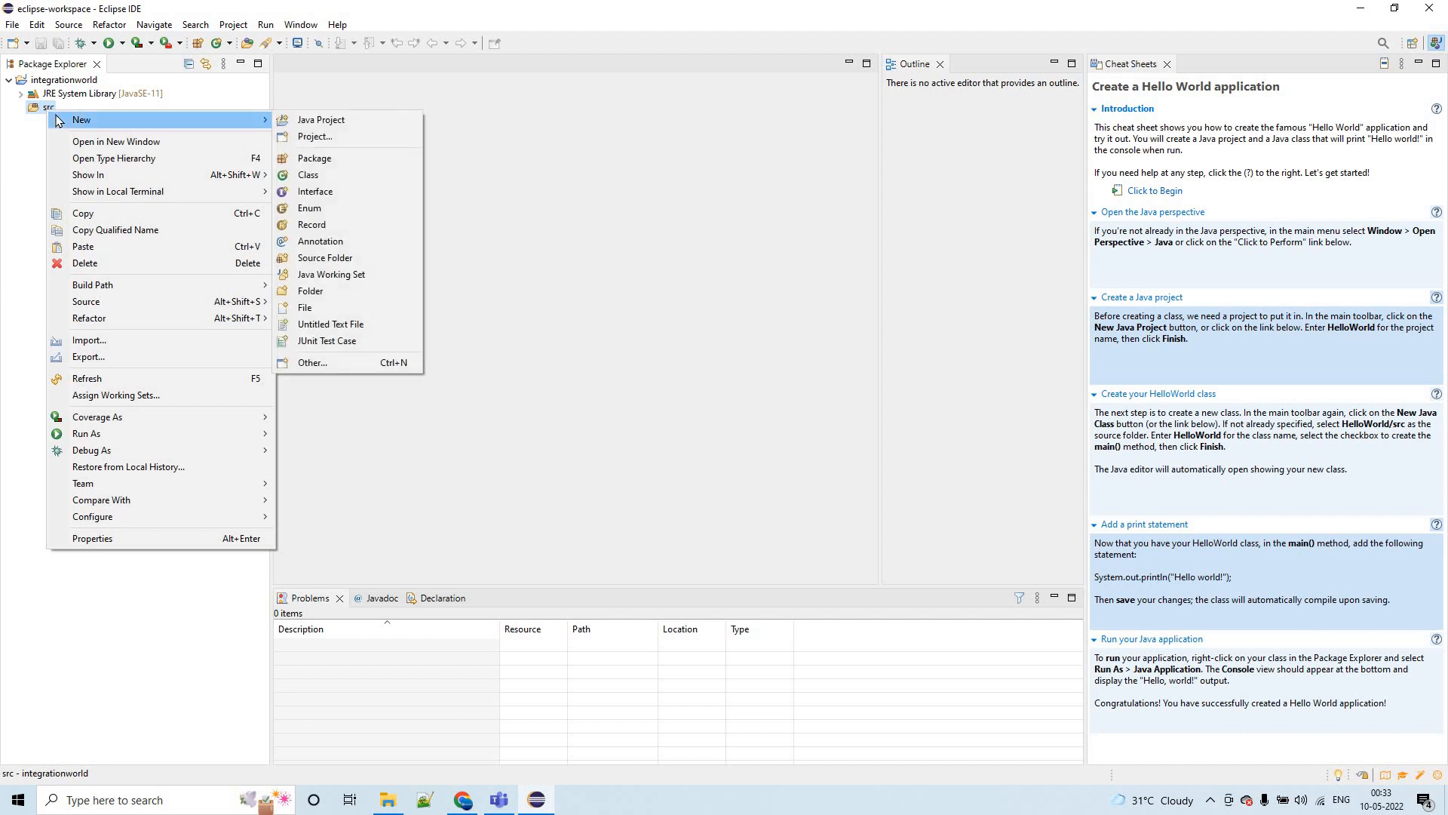
pyautogui.click(345, 176)
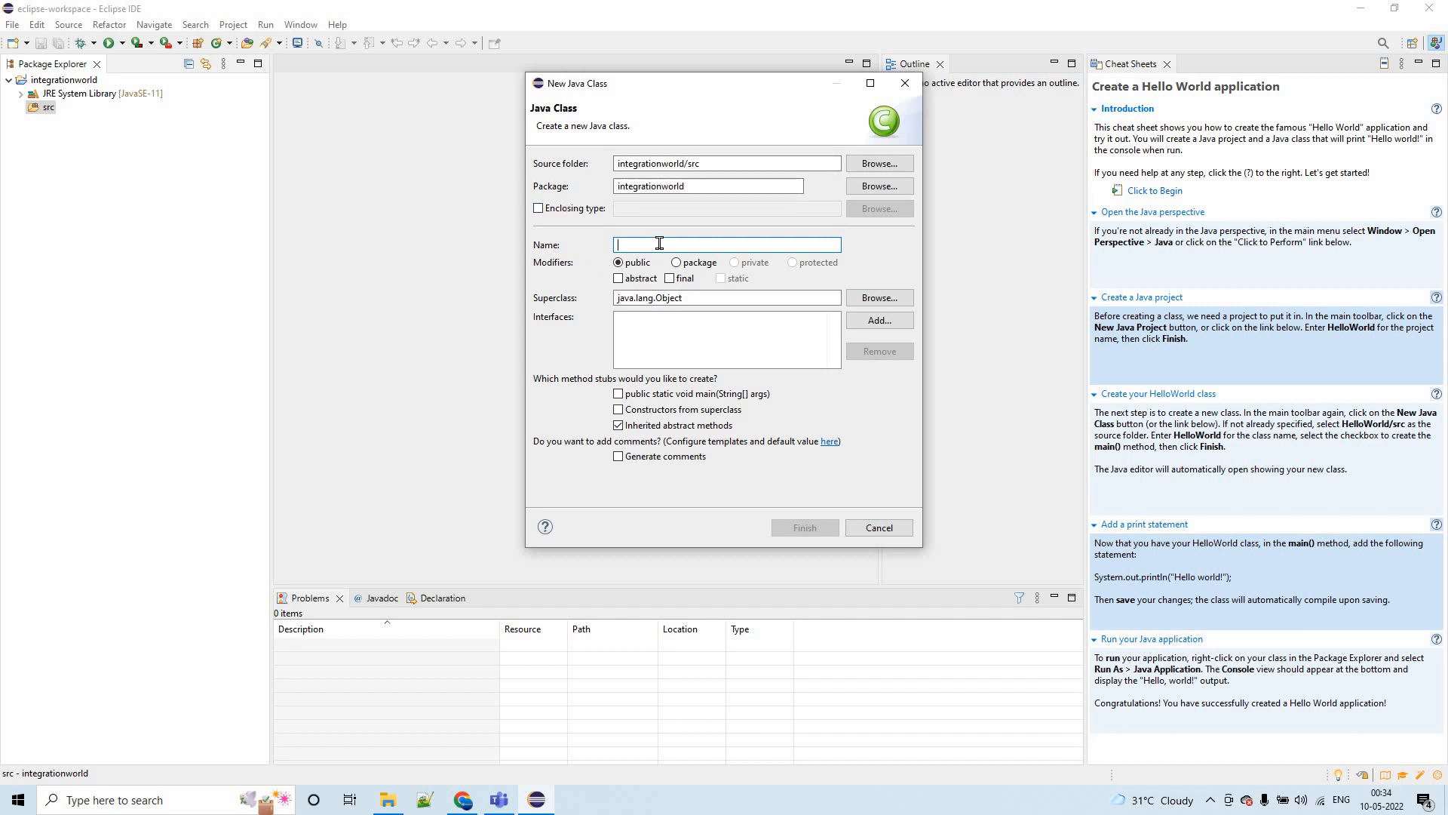
pyautogui.write('j')
pyautogui.press('BackSpace')
pyautogui.write('JavaLearning')
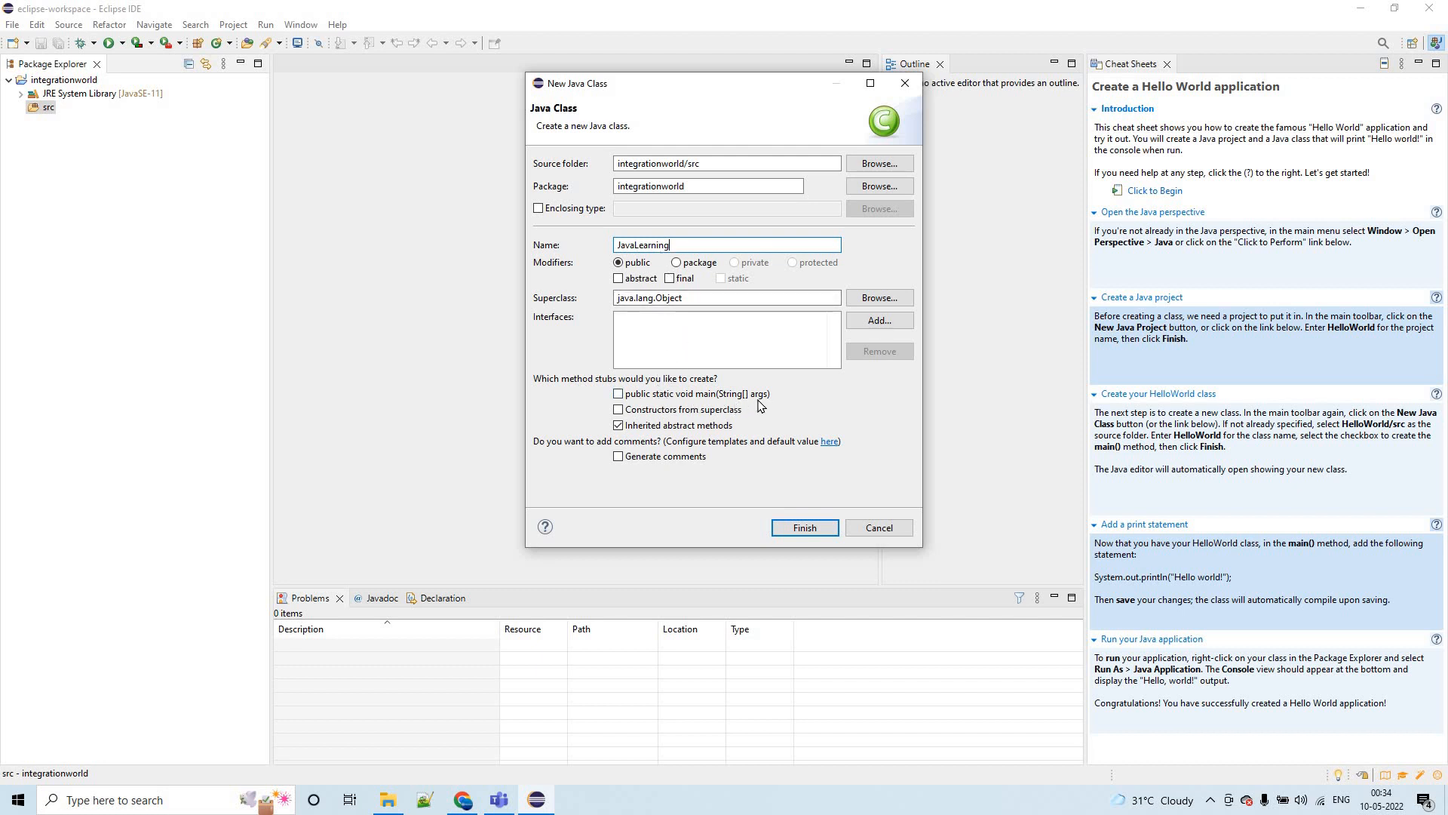
pyautogui.click(618, 394)
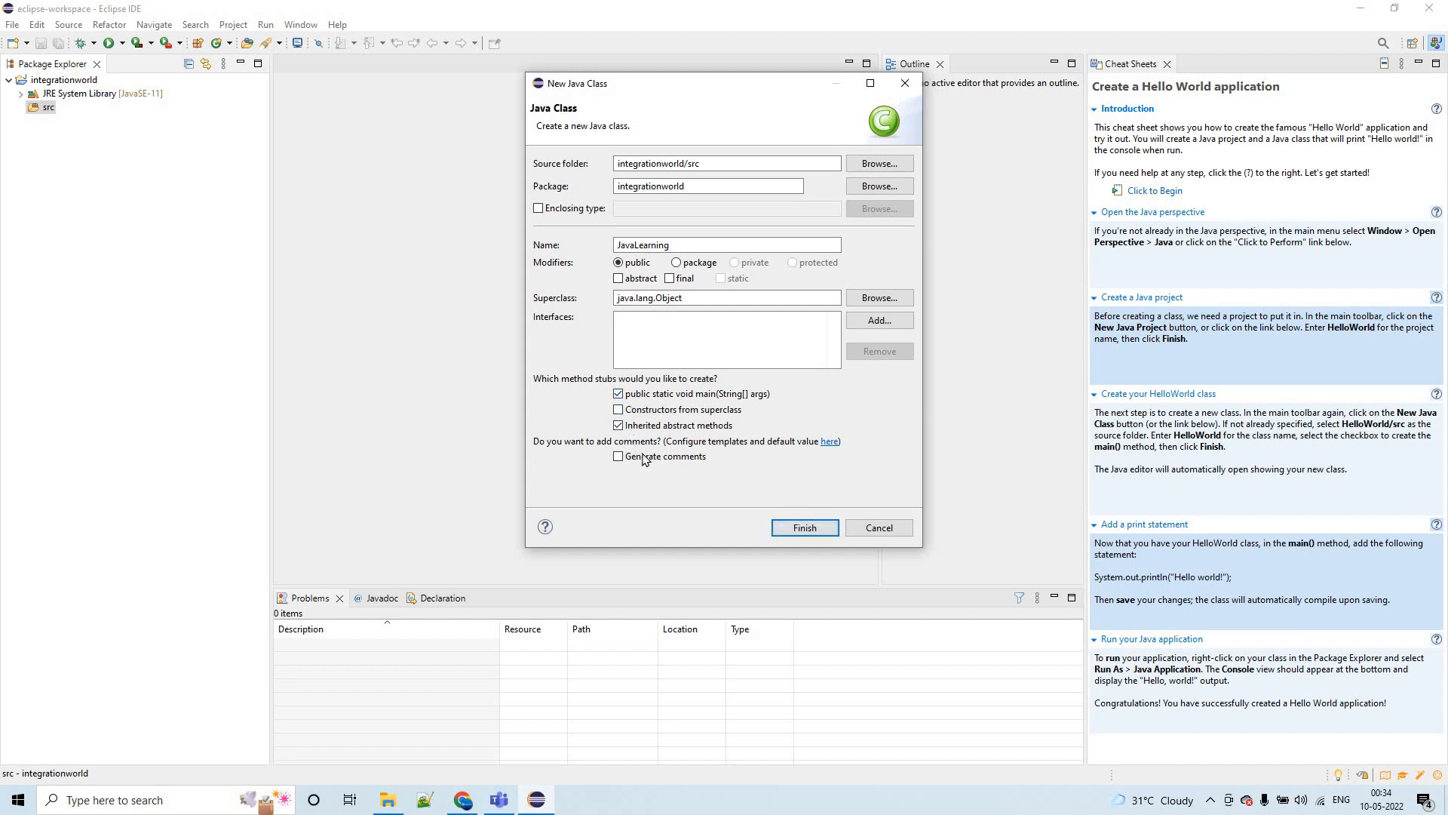
pyautogui.click(794, 528)
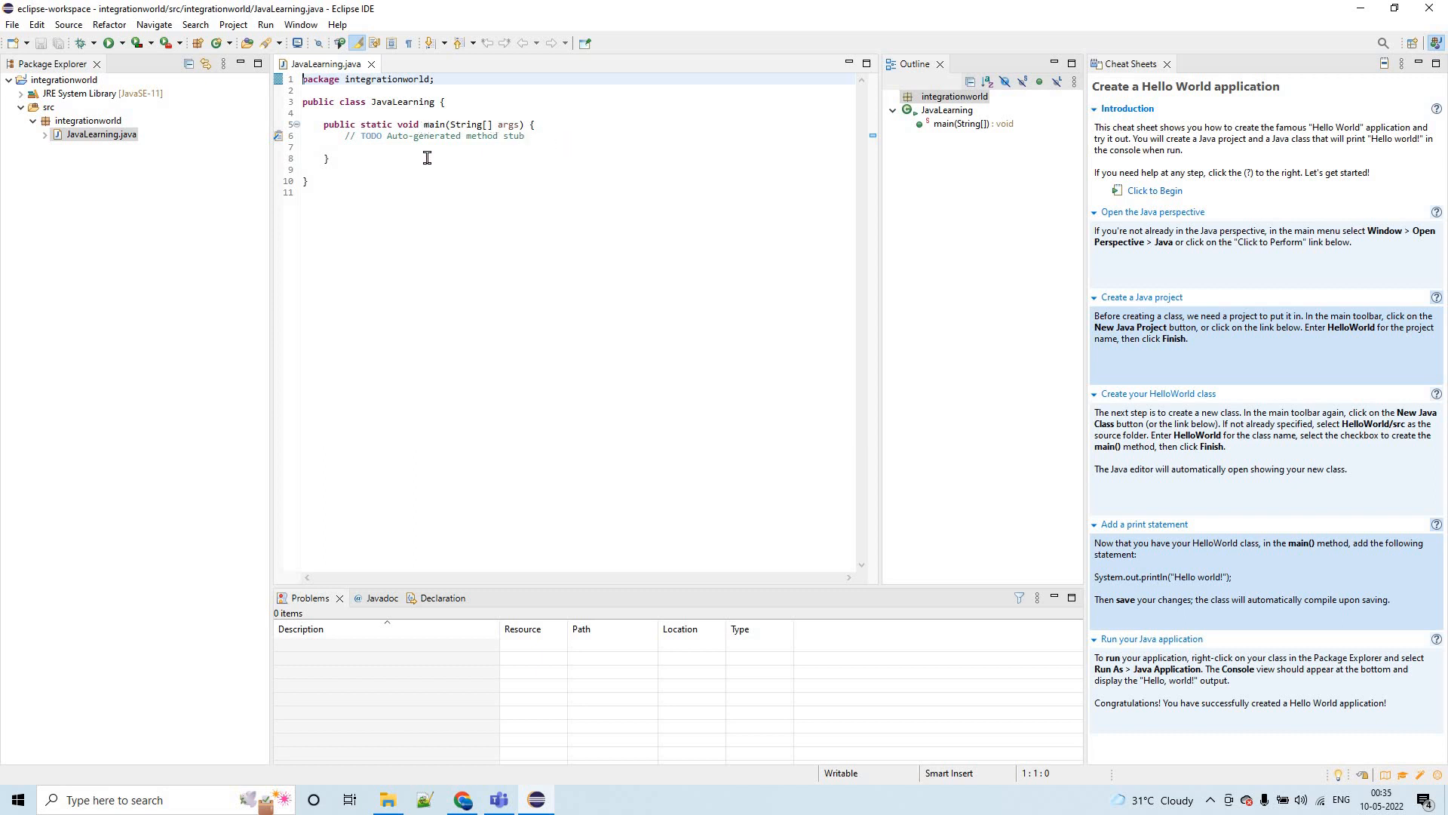
pyautogui.moveTo(336, 139); pyautogui.dragTo(544, 136)
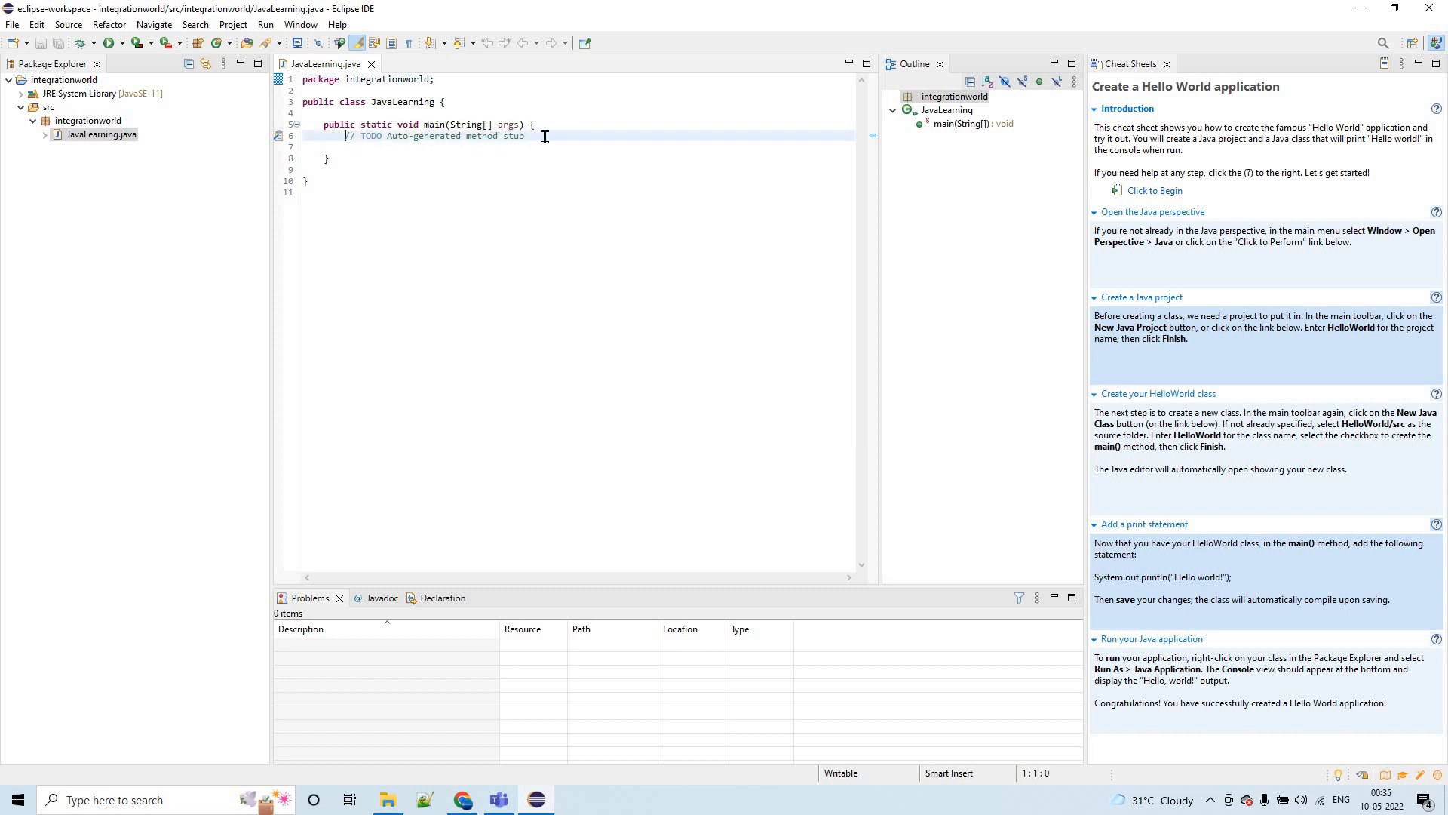
pyautogui.press('Down')
pyautogui.press('Down')
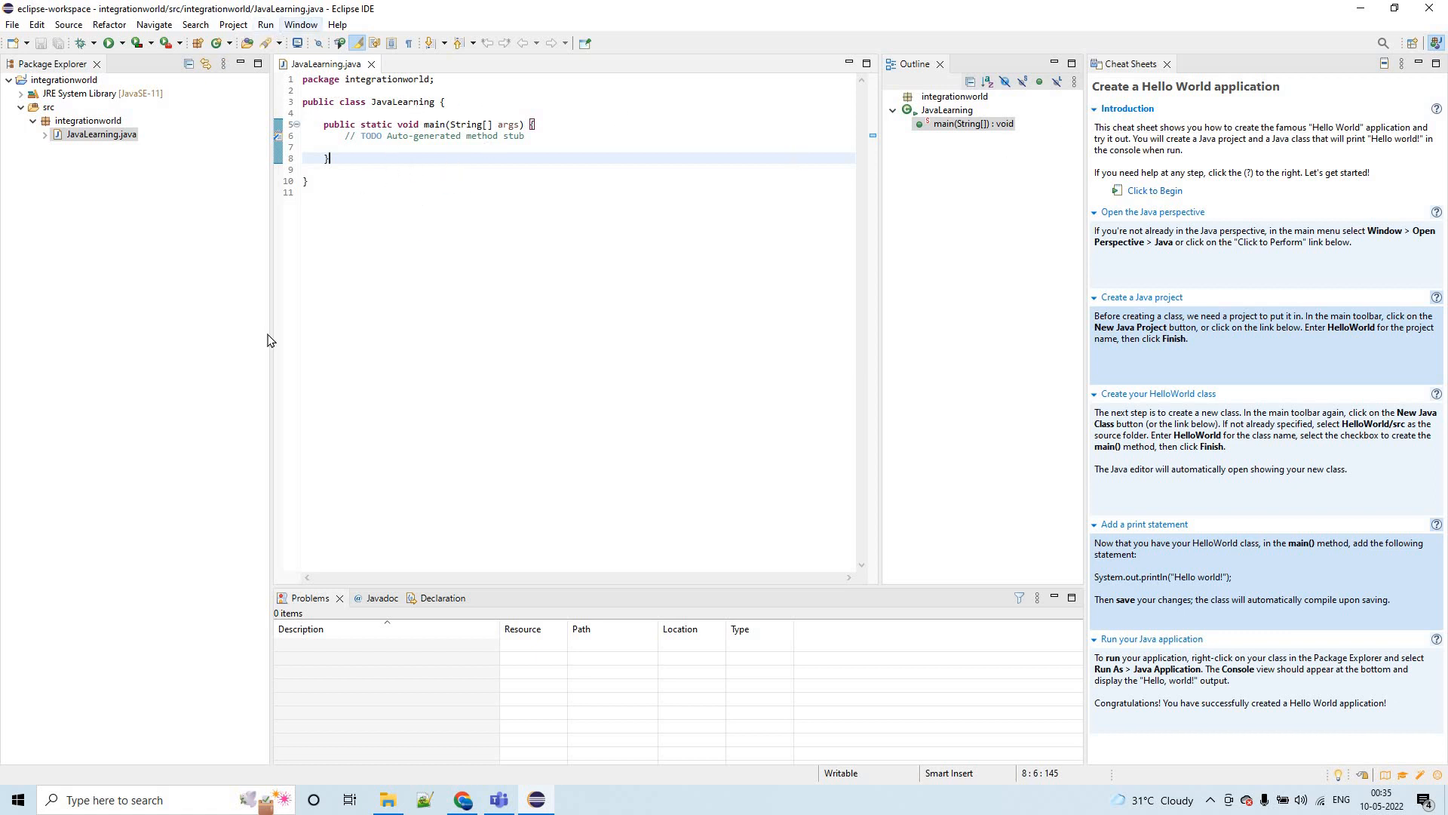
# - Open the Colors and Fonts page of the General Appearance preferences
pyautogui.click(298, 28)
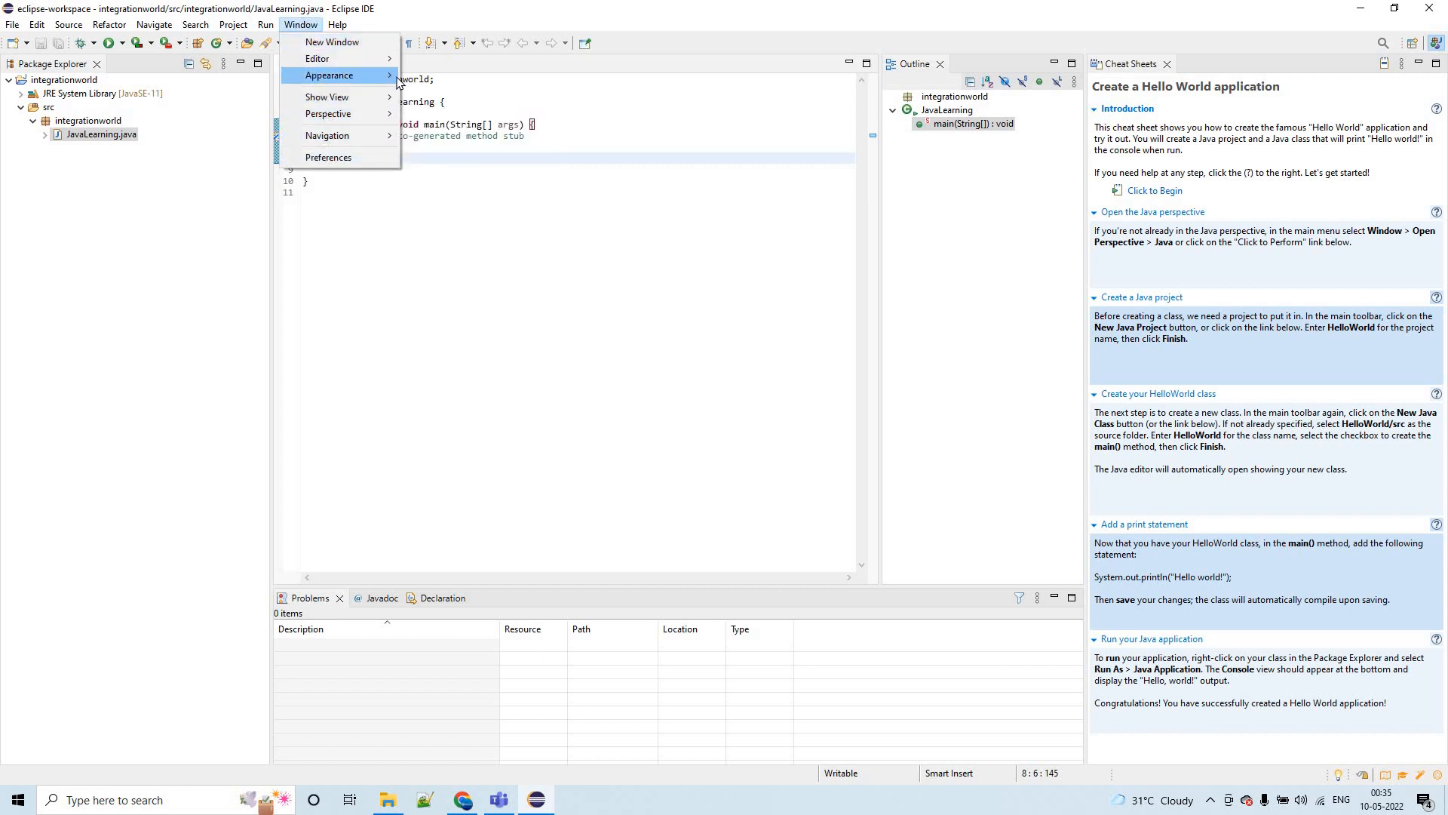
pyautogui.moveTo(398, 78)
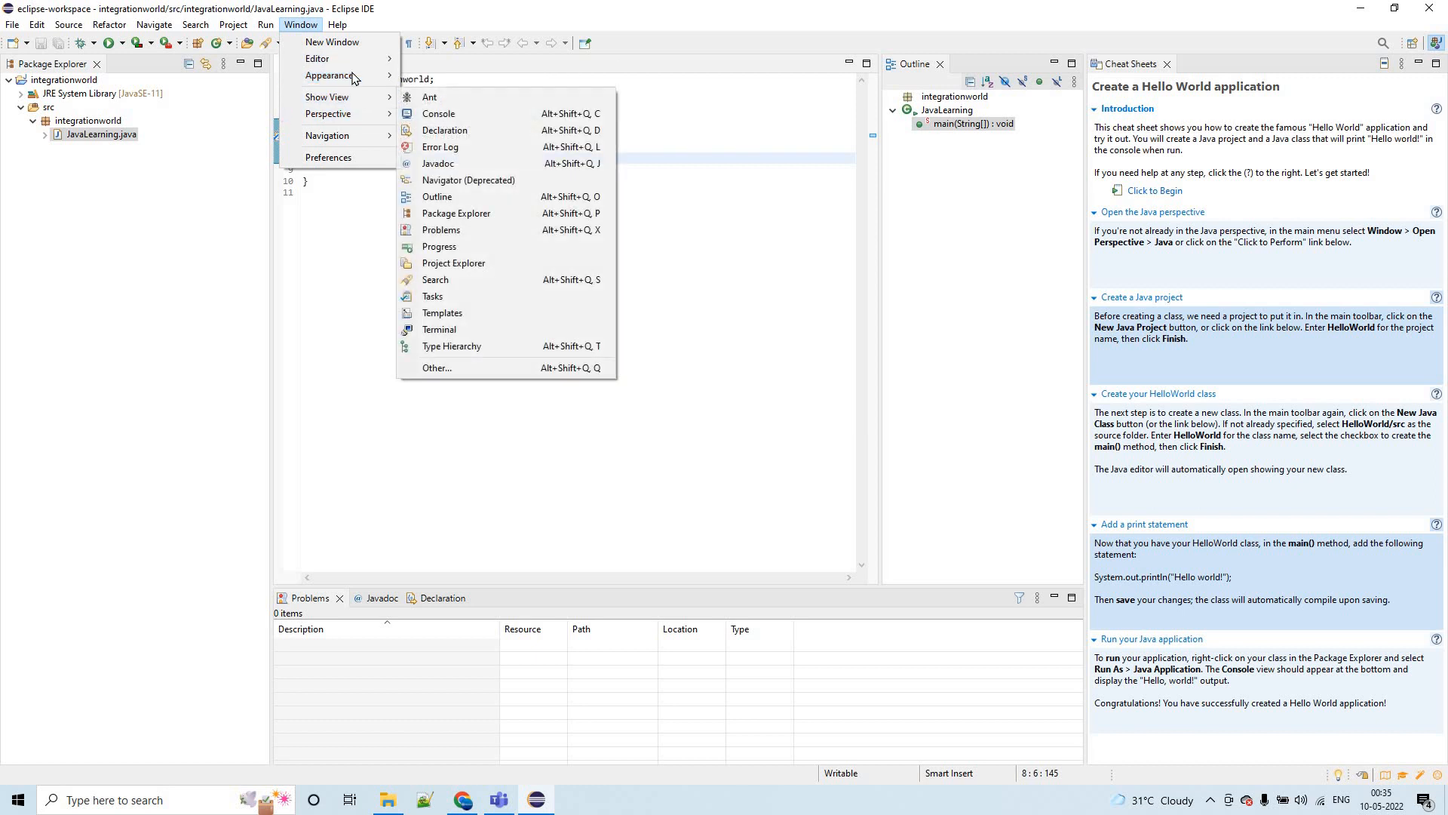
pyautogui.click(340, 157)
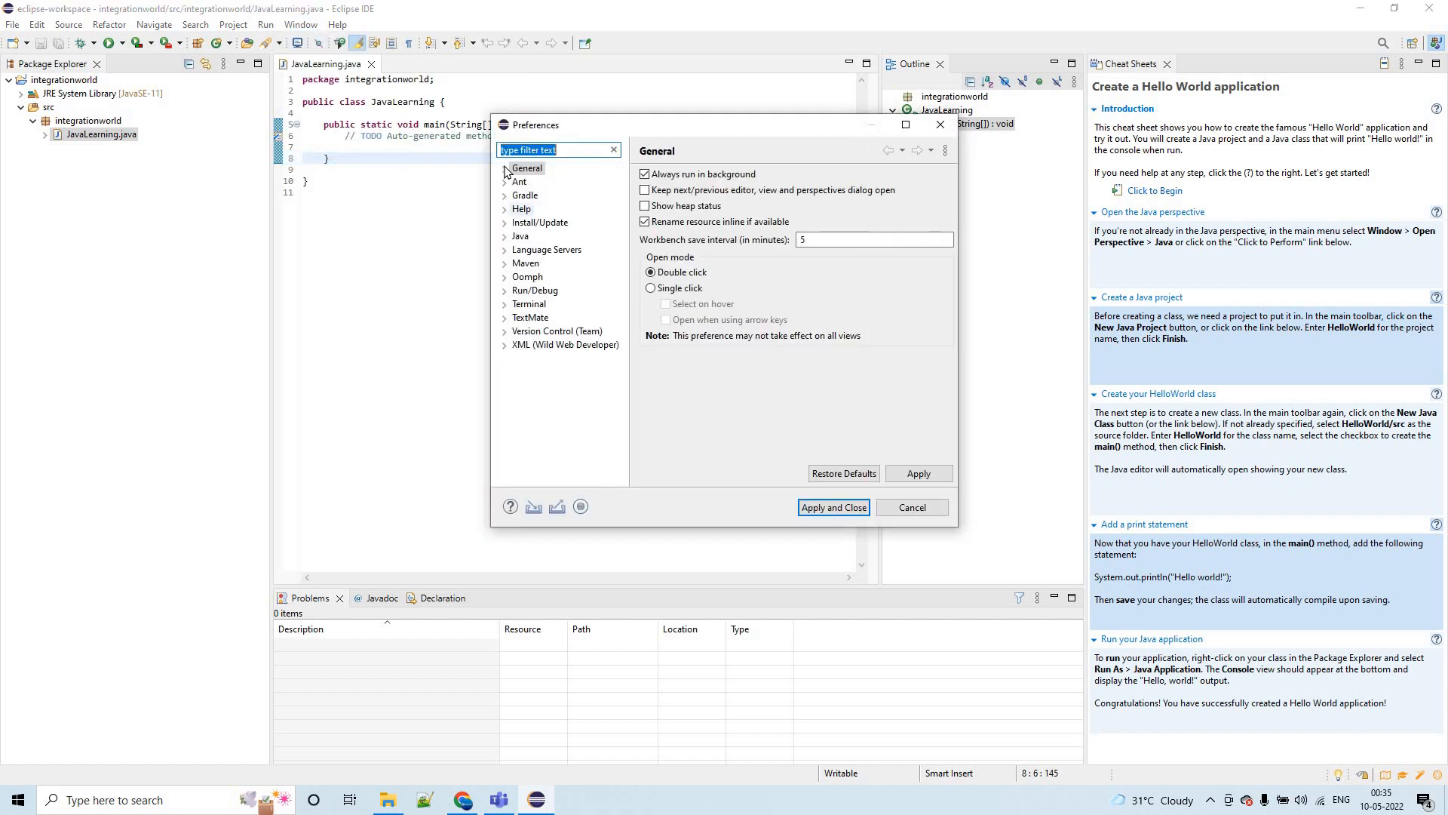
pyautogui.click(517, 182)
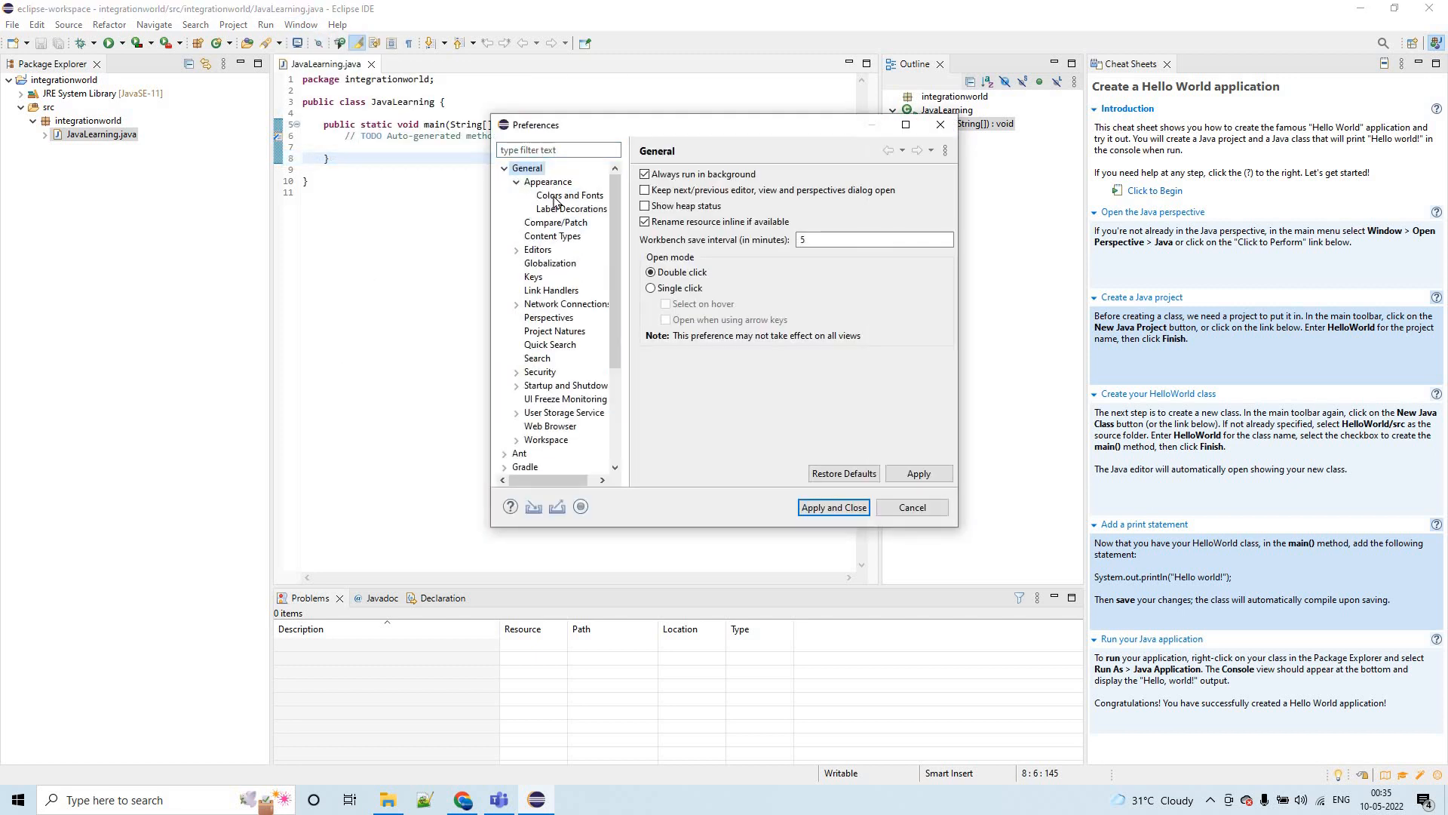
pyautogui.click(569, 197)
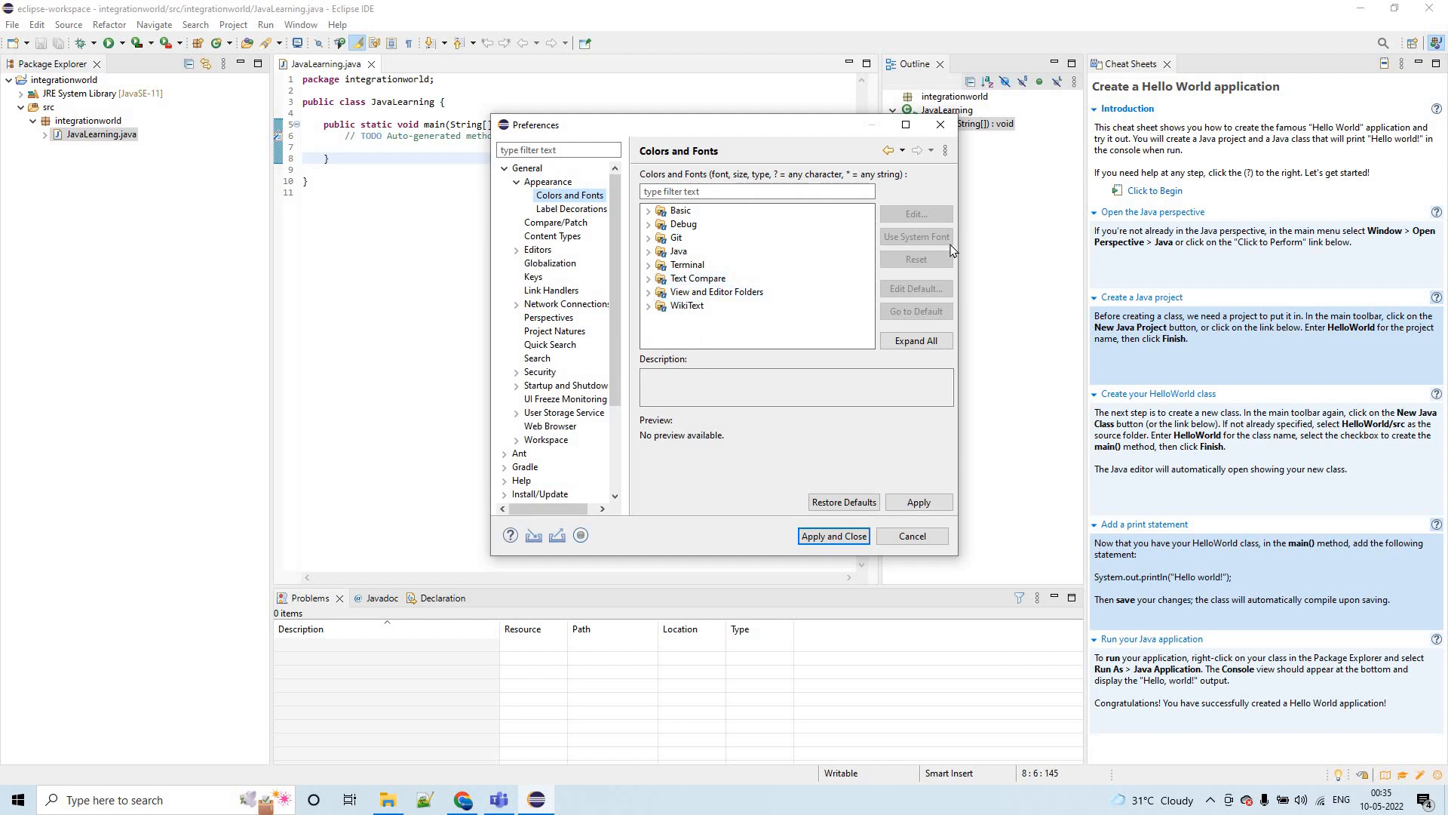
# - Set the Basic category's Text Font to size 20, then apply the change and close the preferences
pyautogui.doubleClick(663, 211)
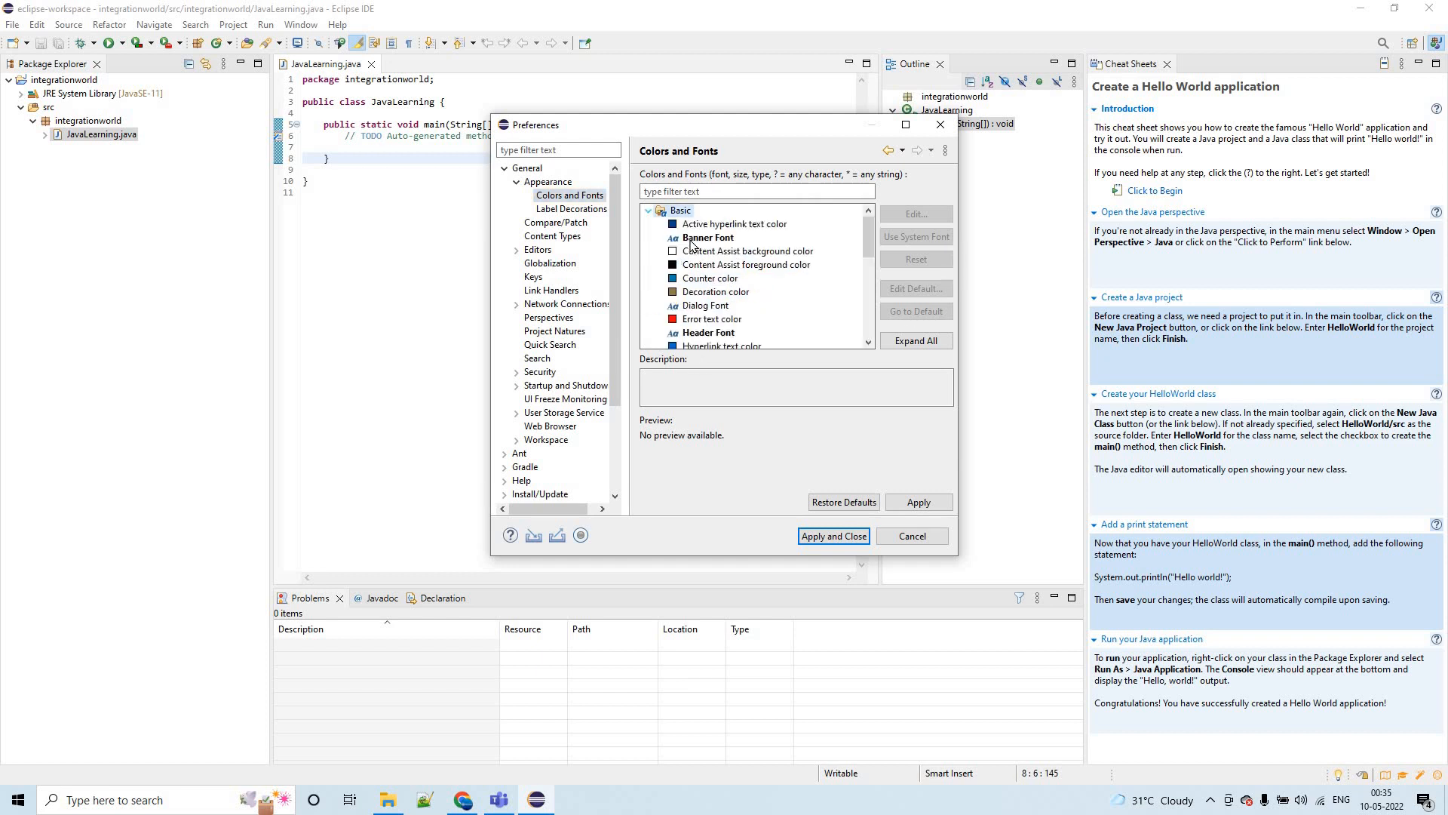
pyautogui.scroll(-2, 732, 301)
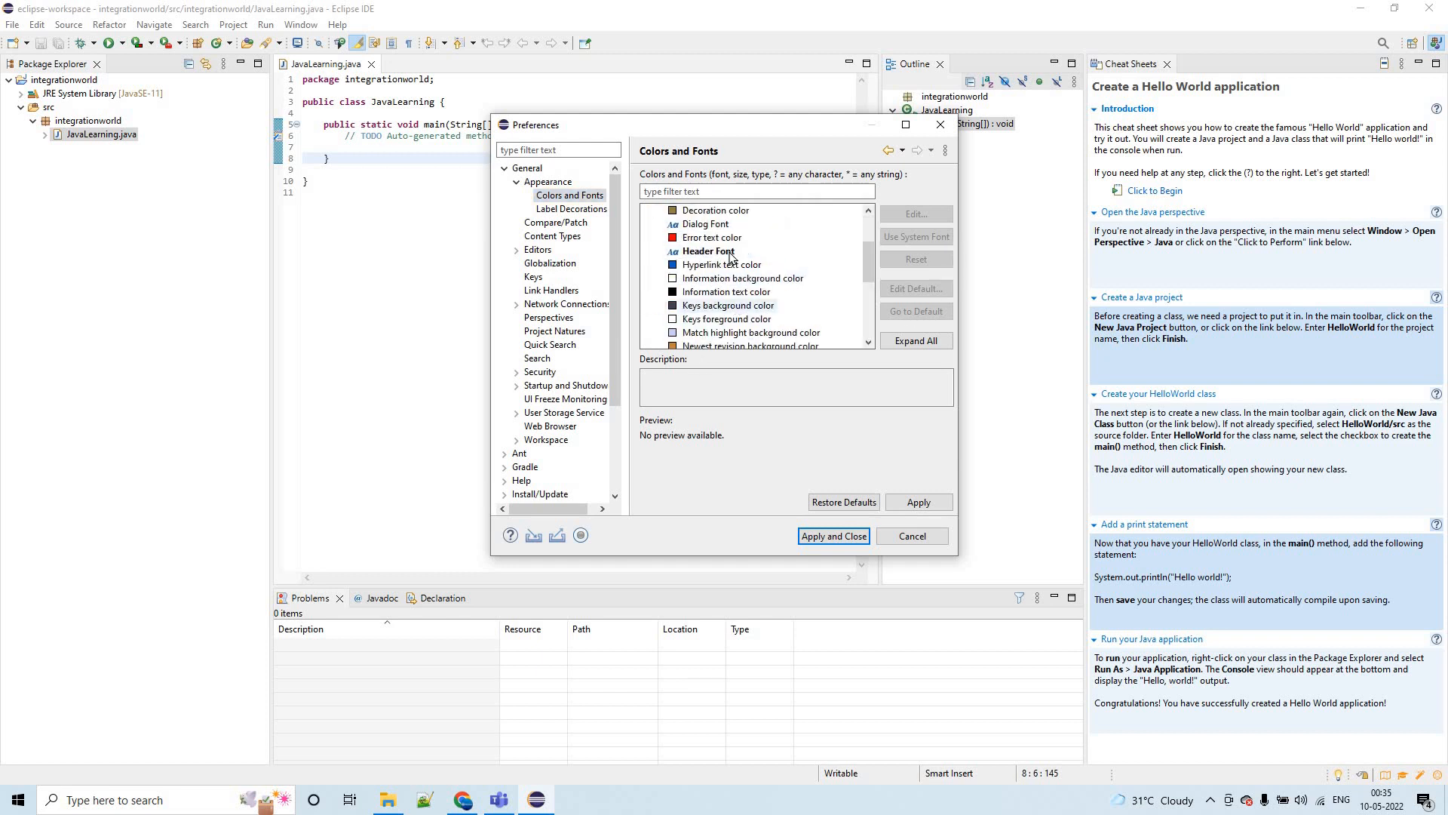
pyautogui.scroll(2, 729, 256)
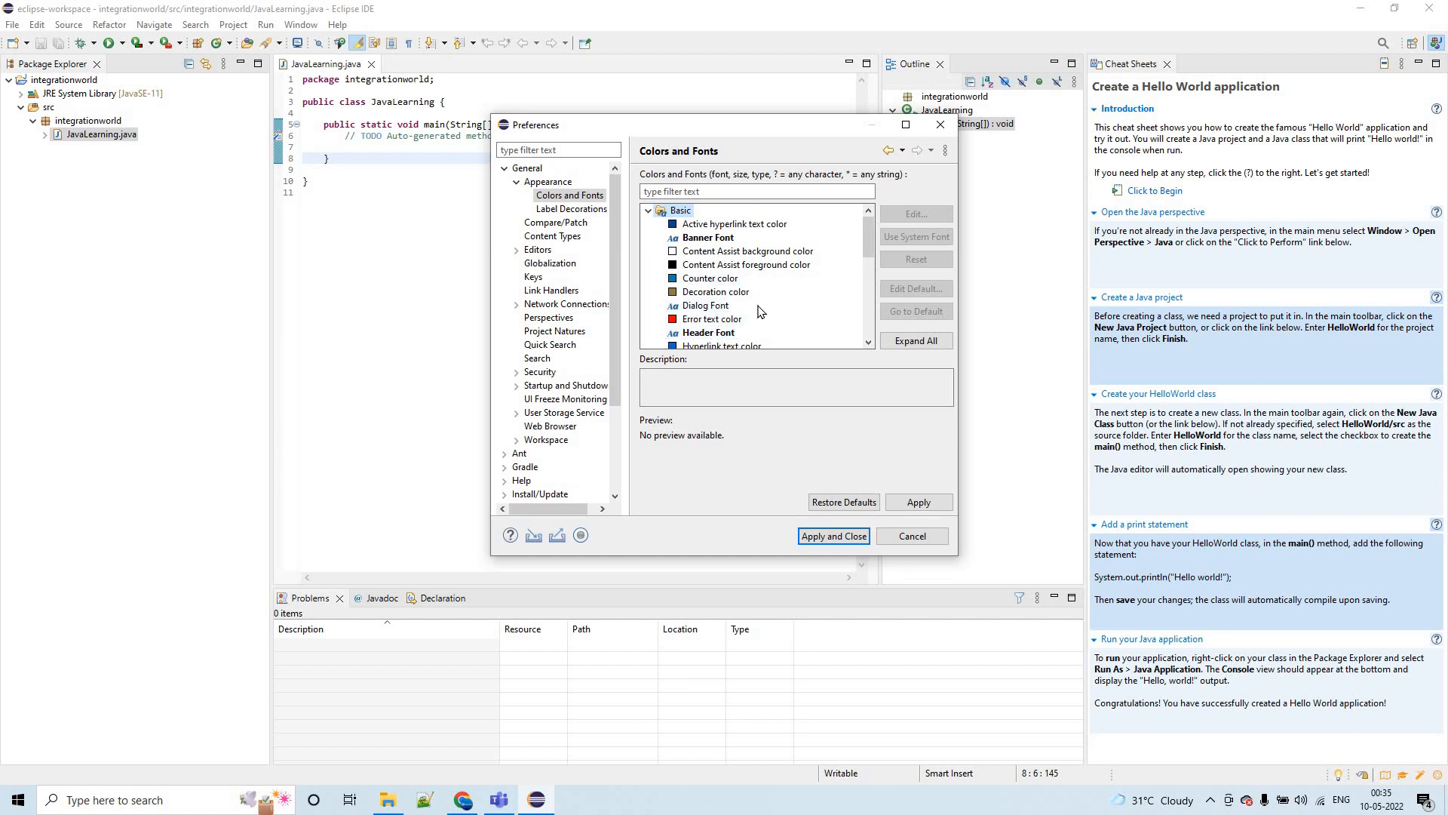
pyautogui.scroll(-2, 761, 310)
pyautogui.scroll(-2, 761, 309)
pyautogui.click(706, 332)
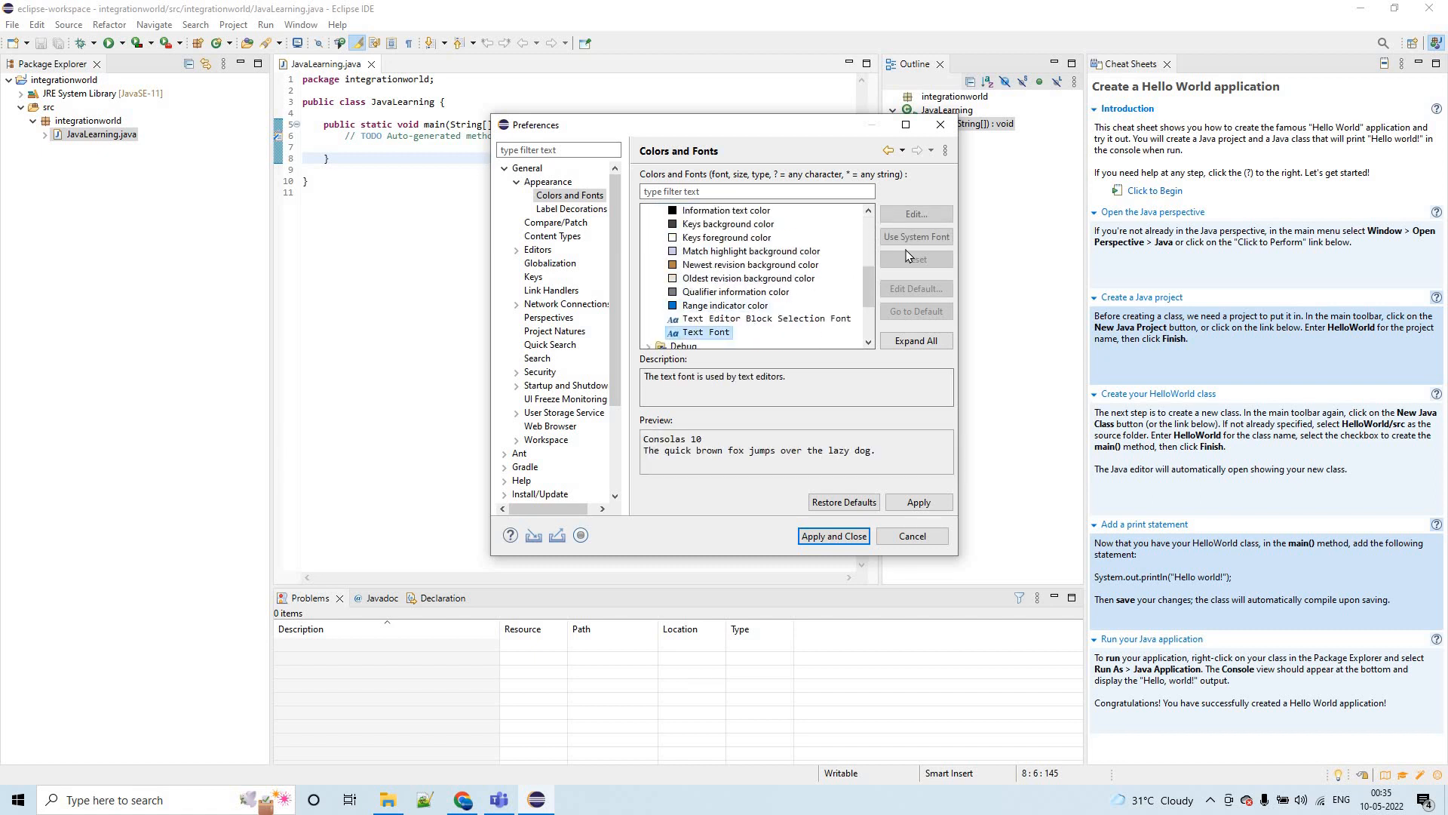
pyautogui.click(915, 214)
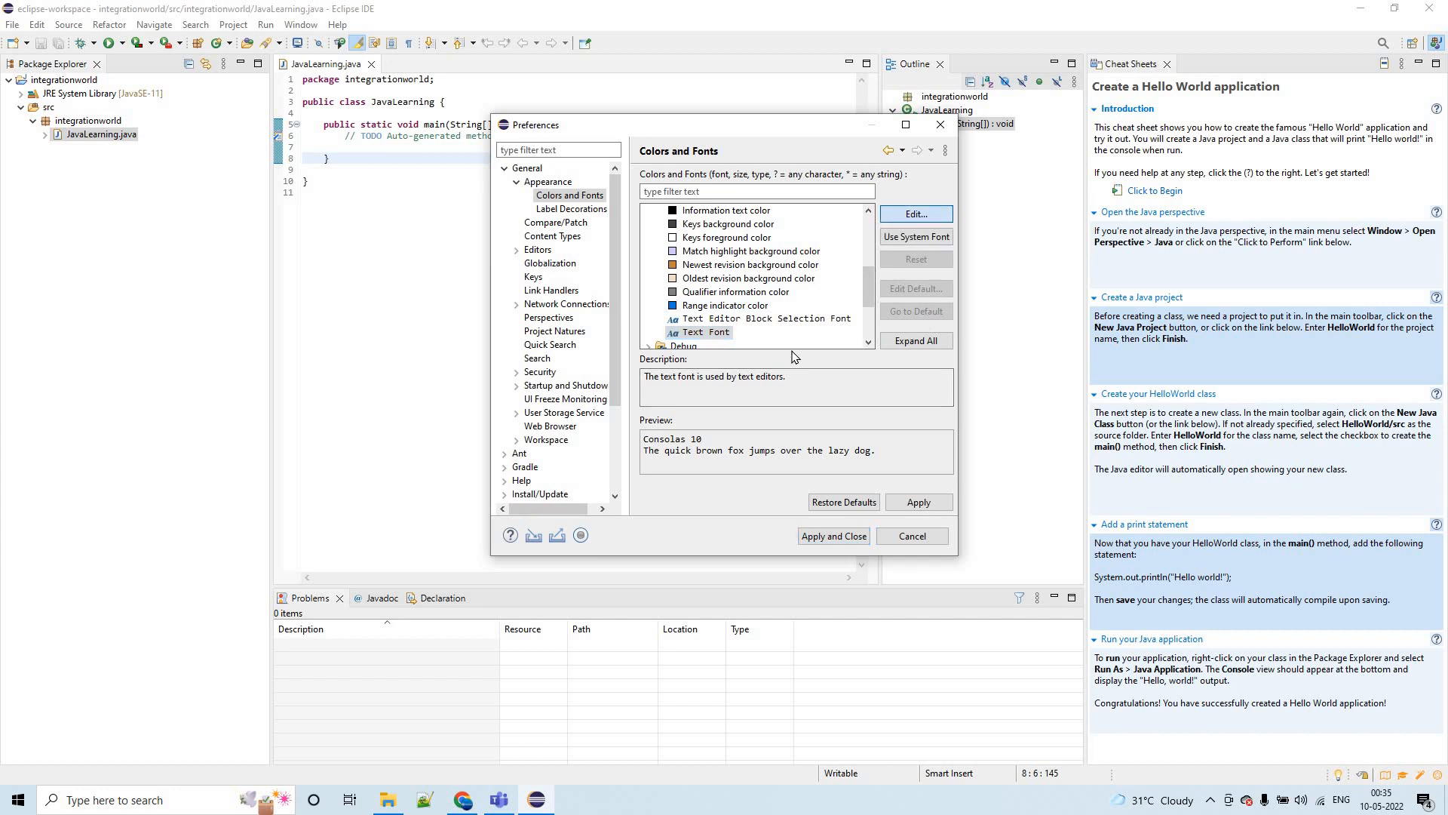
pyautogui.click(792, 350)
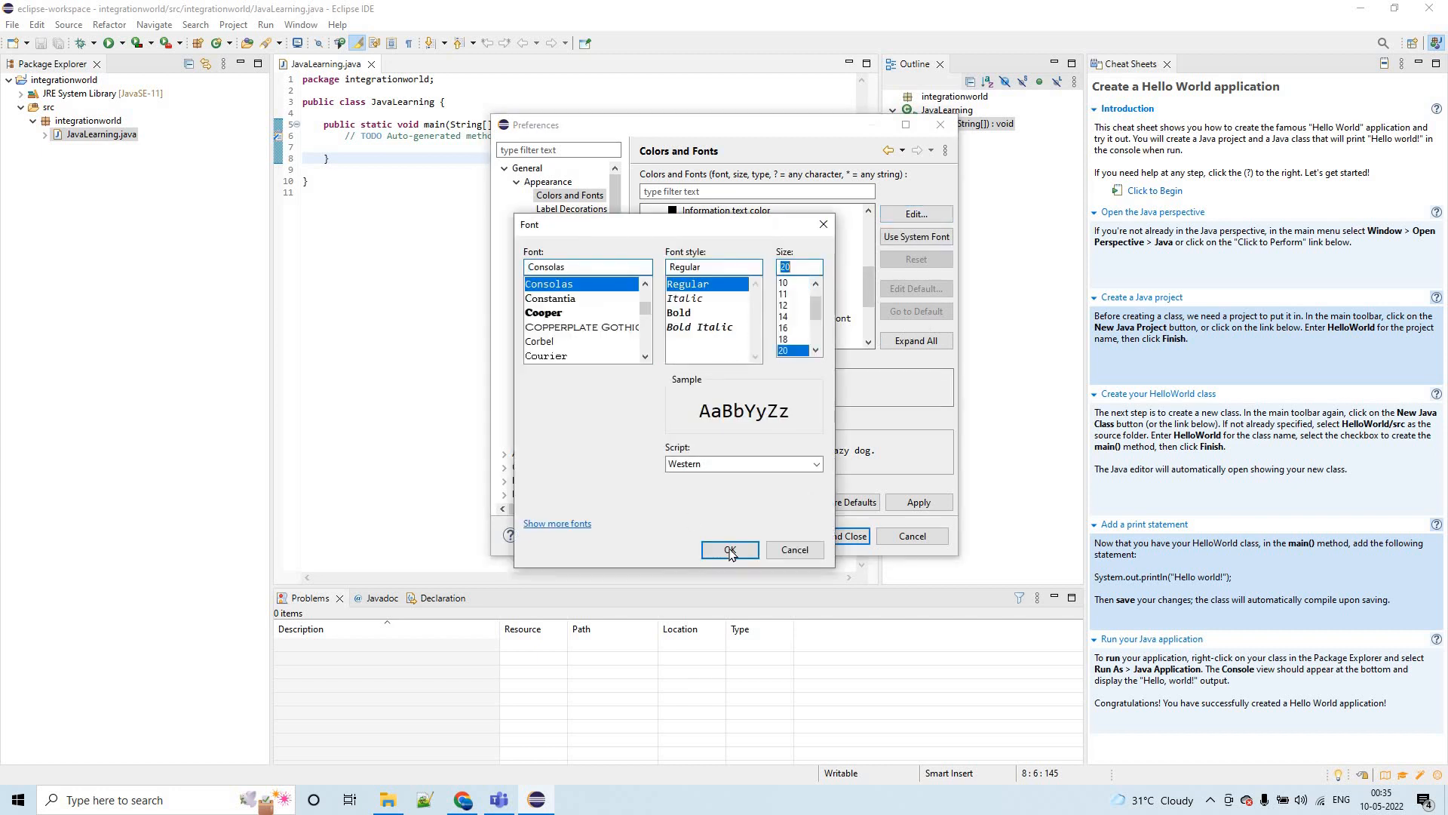
pyautogui.click(729, 550)
pyautogui.click(827, 537)
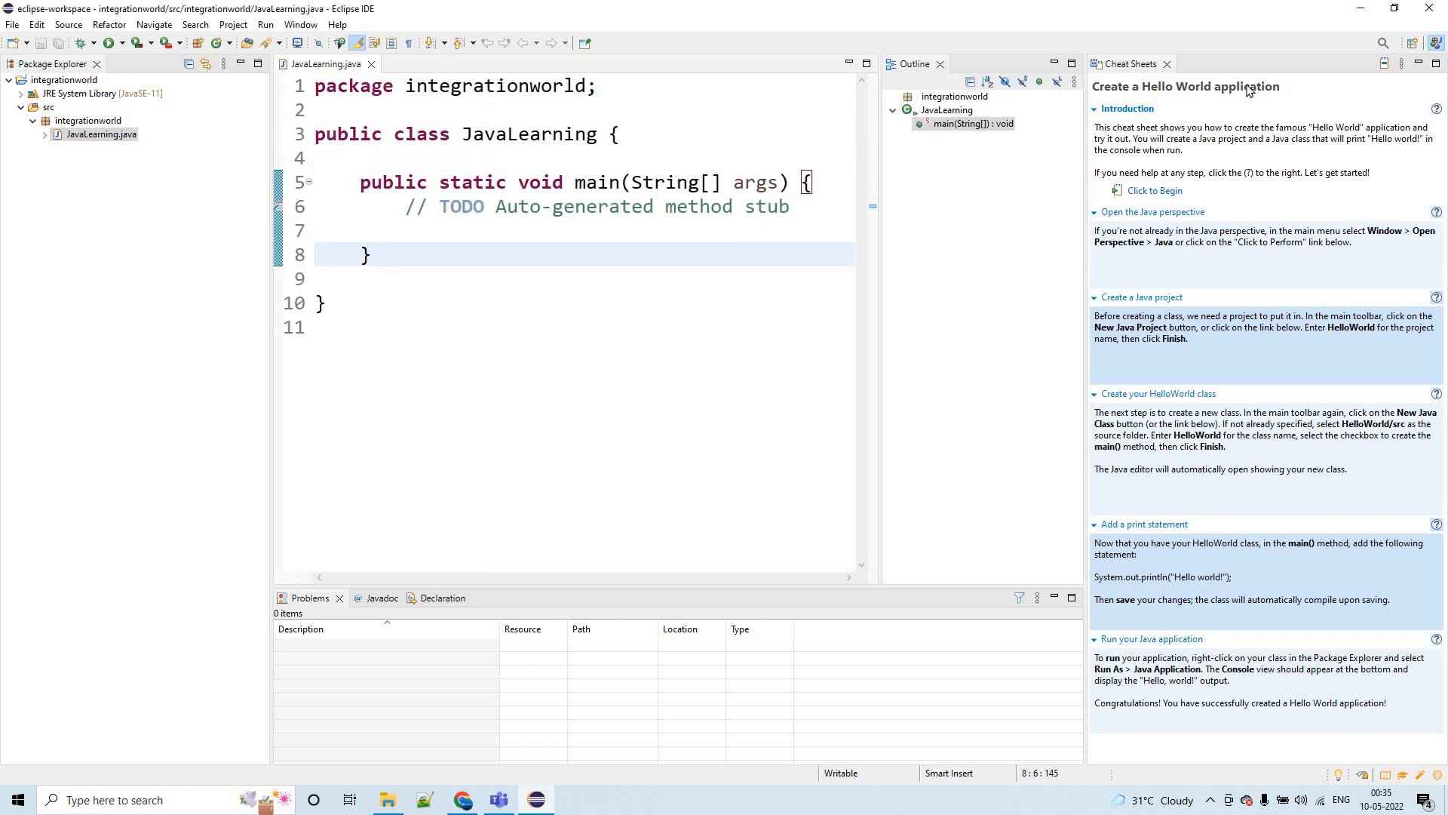
# - Close the Cheat Sheets view and delete the TODO comment and extra blank line from the main method
pyautogui.click(1167, 64)
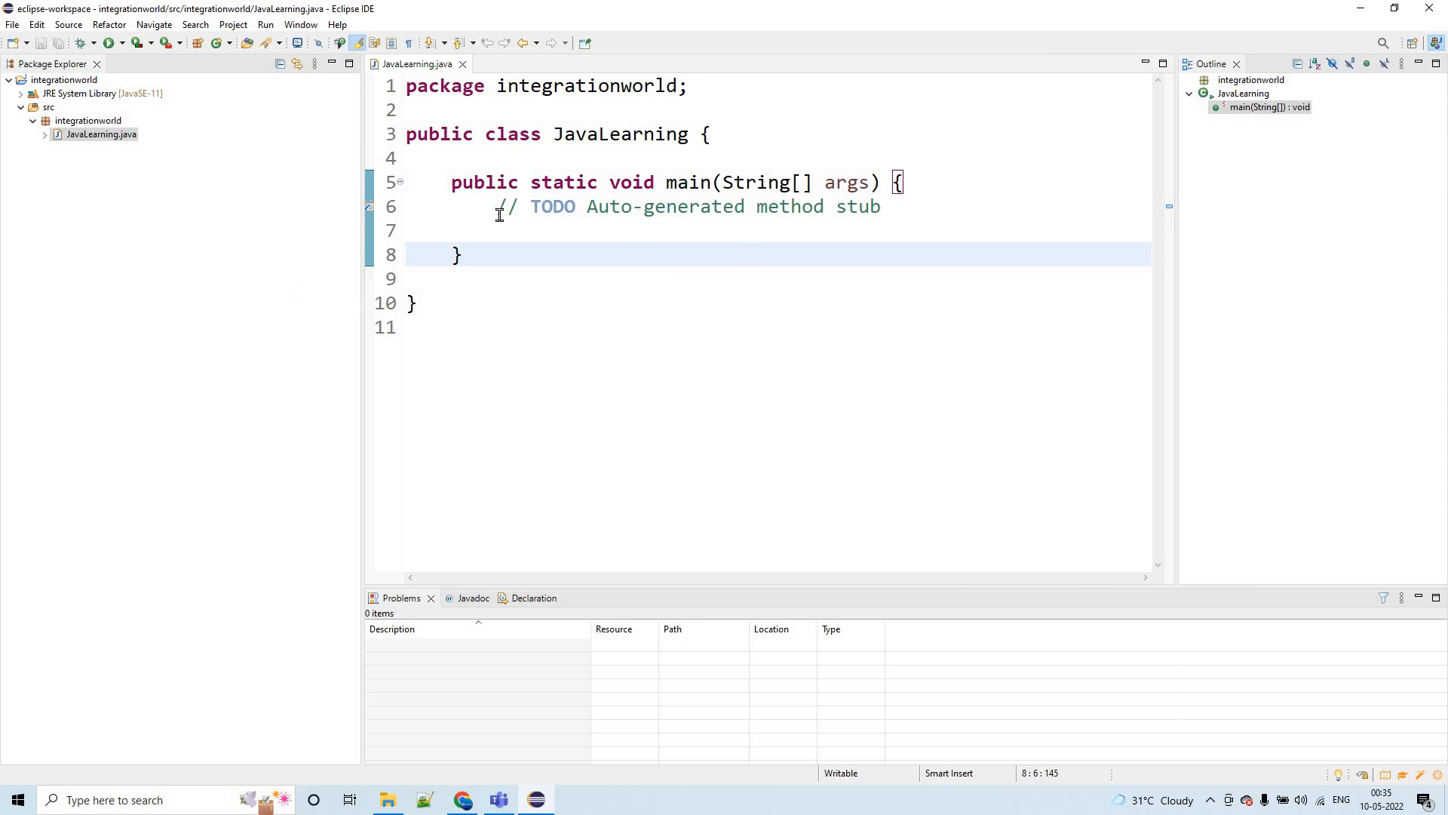
pyautogui.click(1041, 208)
pyautogui.press('Home')
pyautogui.hotkey('shift', 'End')
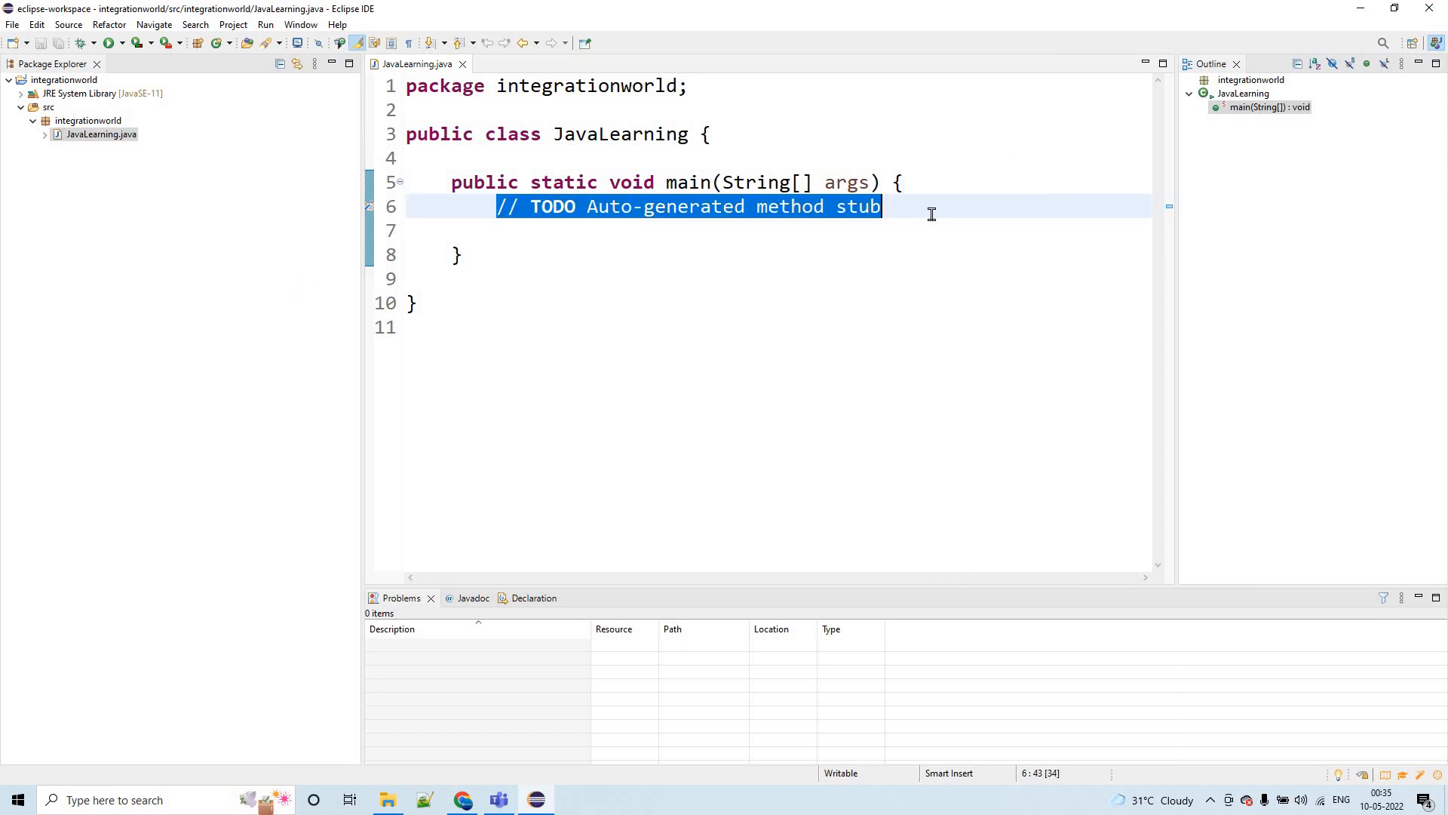
pyautogui.press('BackSpace')
pyautogui.press('Down')
pyautogui.press('BackSpace')
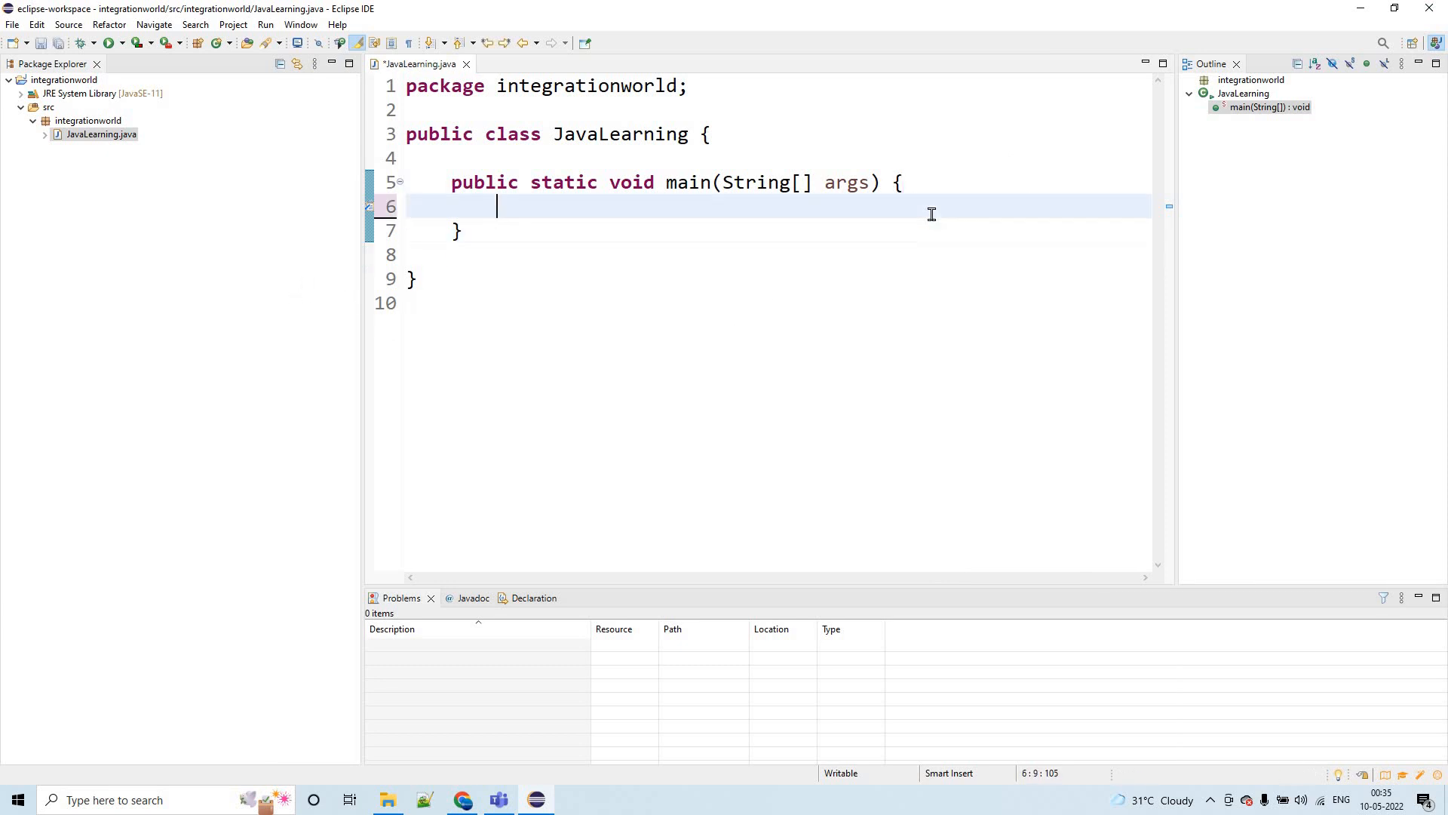
# - Add the statement System.out.println("Welcome to Eclipse"); to the main method and save JavaLearning.java
pyautogui.write('System.out.pri')
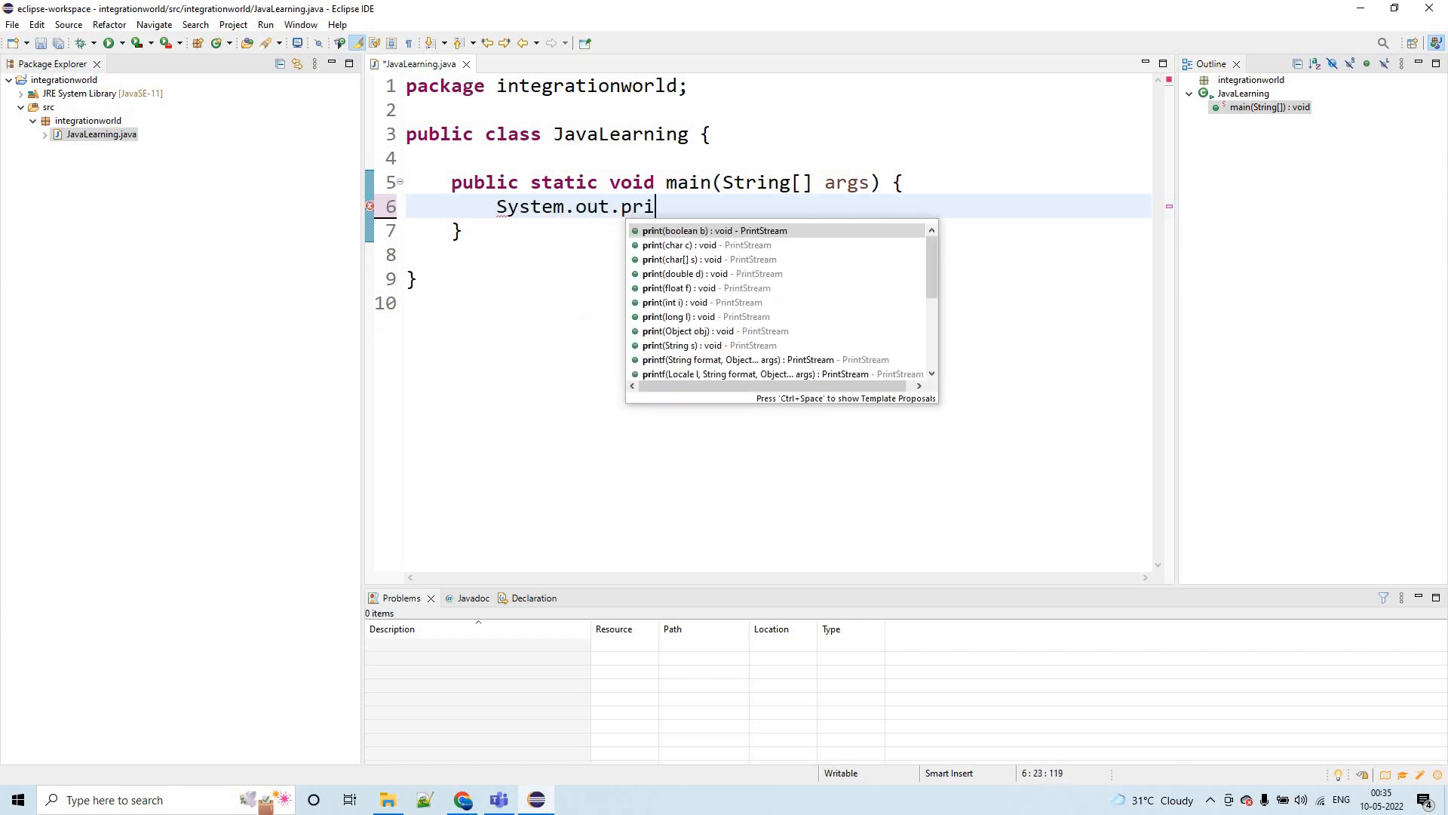
pyautogui.write('ntldf')
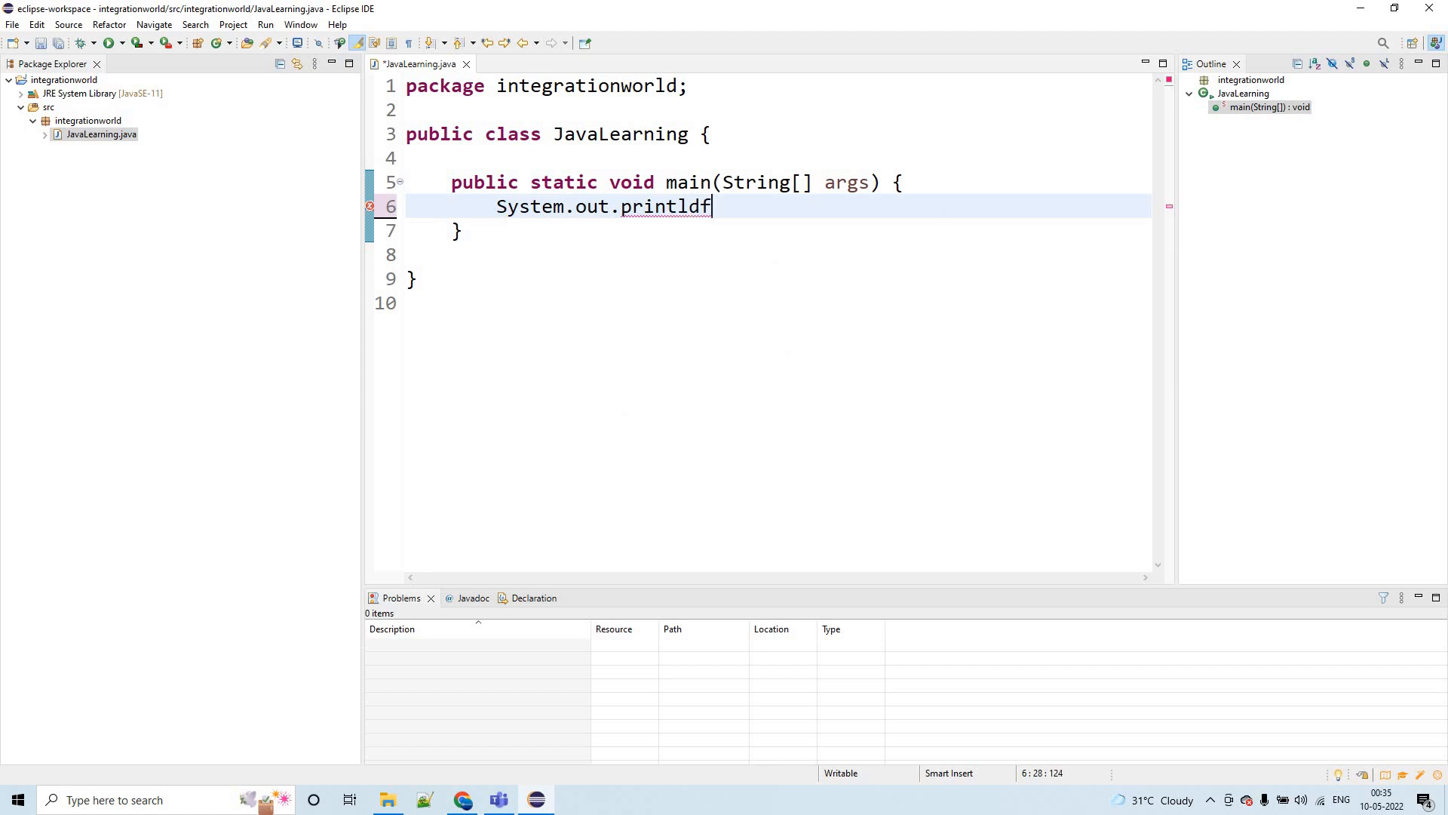
pyautogui.press('BackSpace')
pyautogui.write('n(')
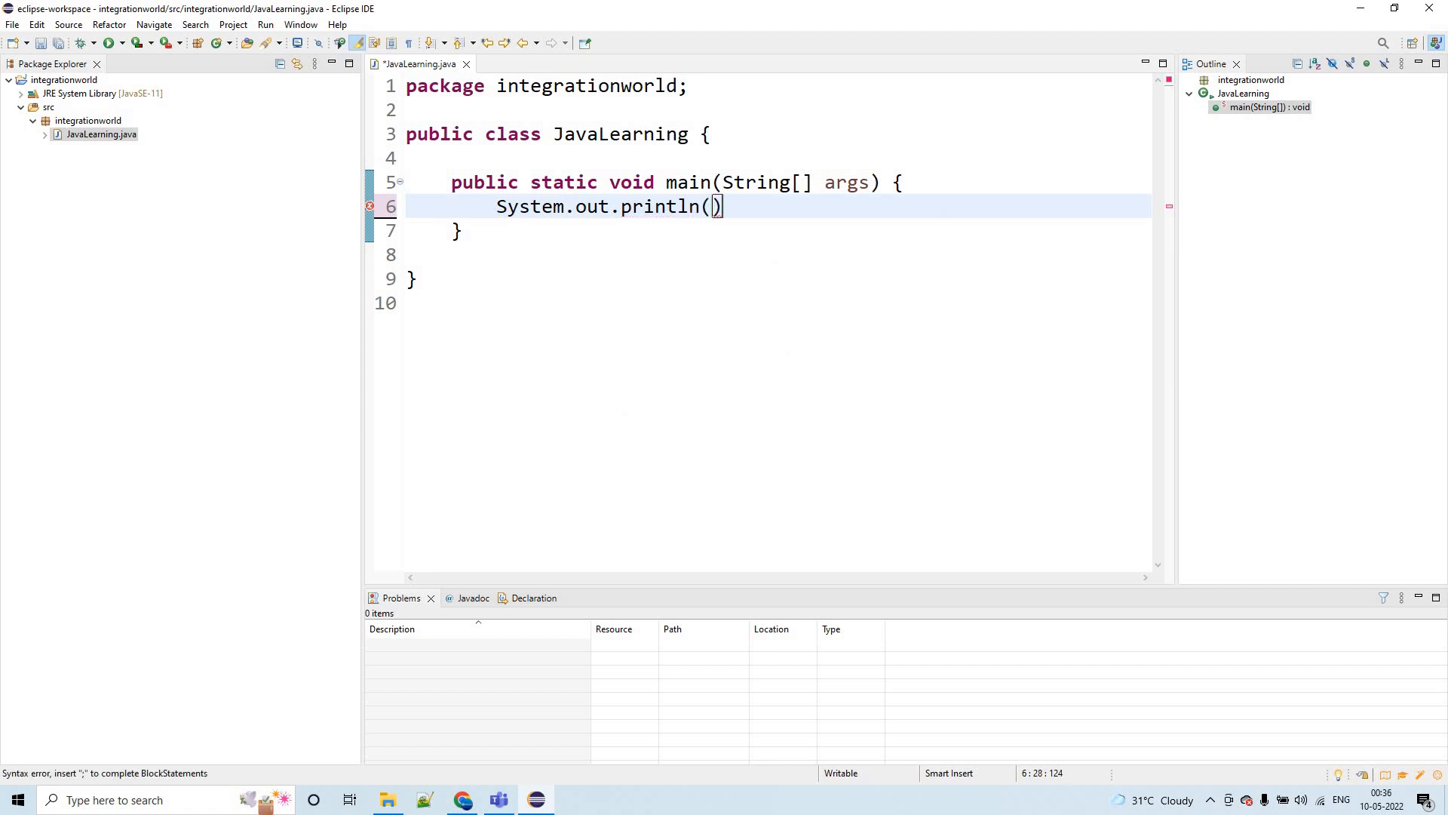
pyautogui.write('"Welcome to ')
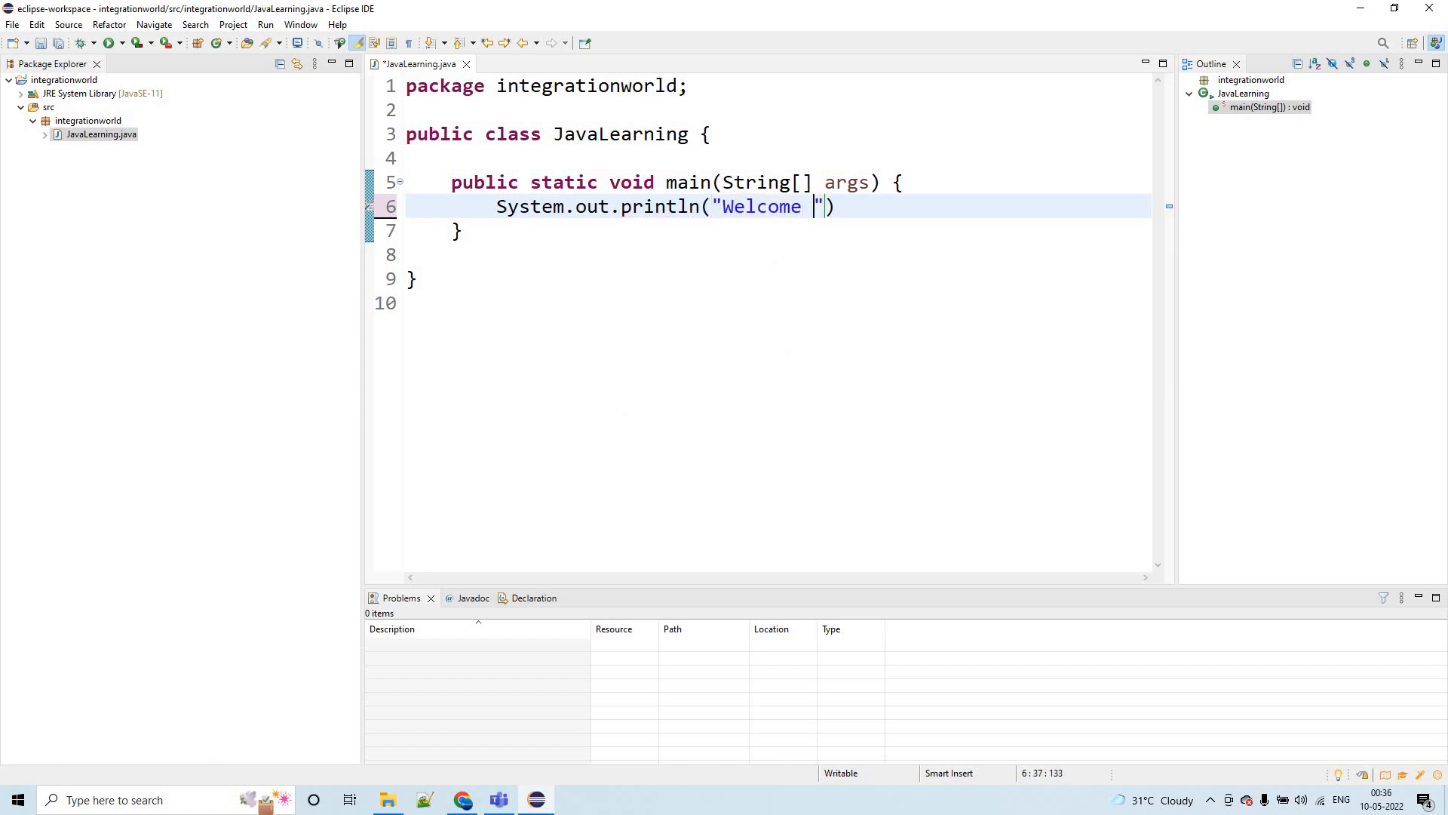
pyautogui.write('Eclip')
pyautogui.press('BackSpace')
pyautogui.press('BackSpace')
pyautogui.press('BackSpace')
pyautogui.write('lipse")')
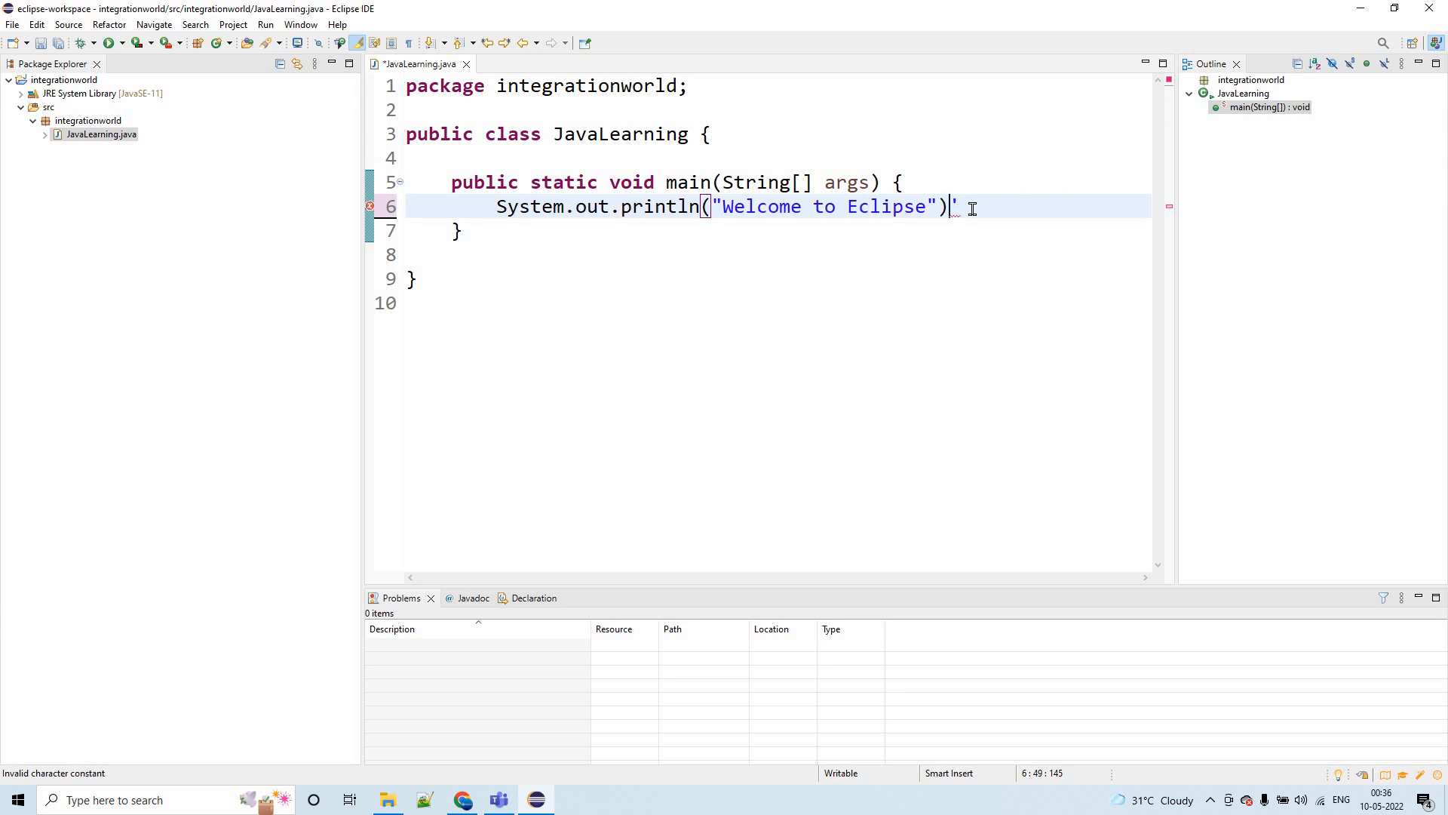
pyautogui.press('Delete')
pyautogui.write(';')
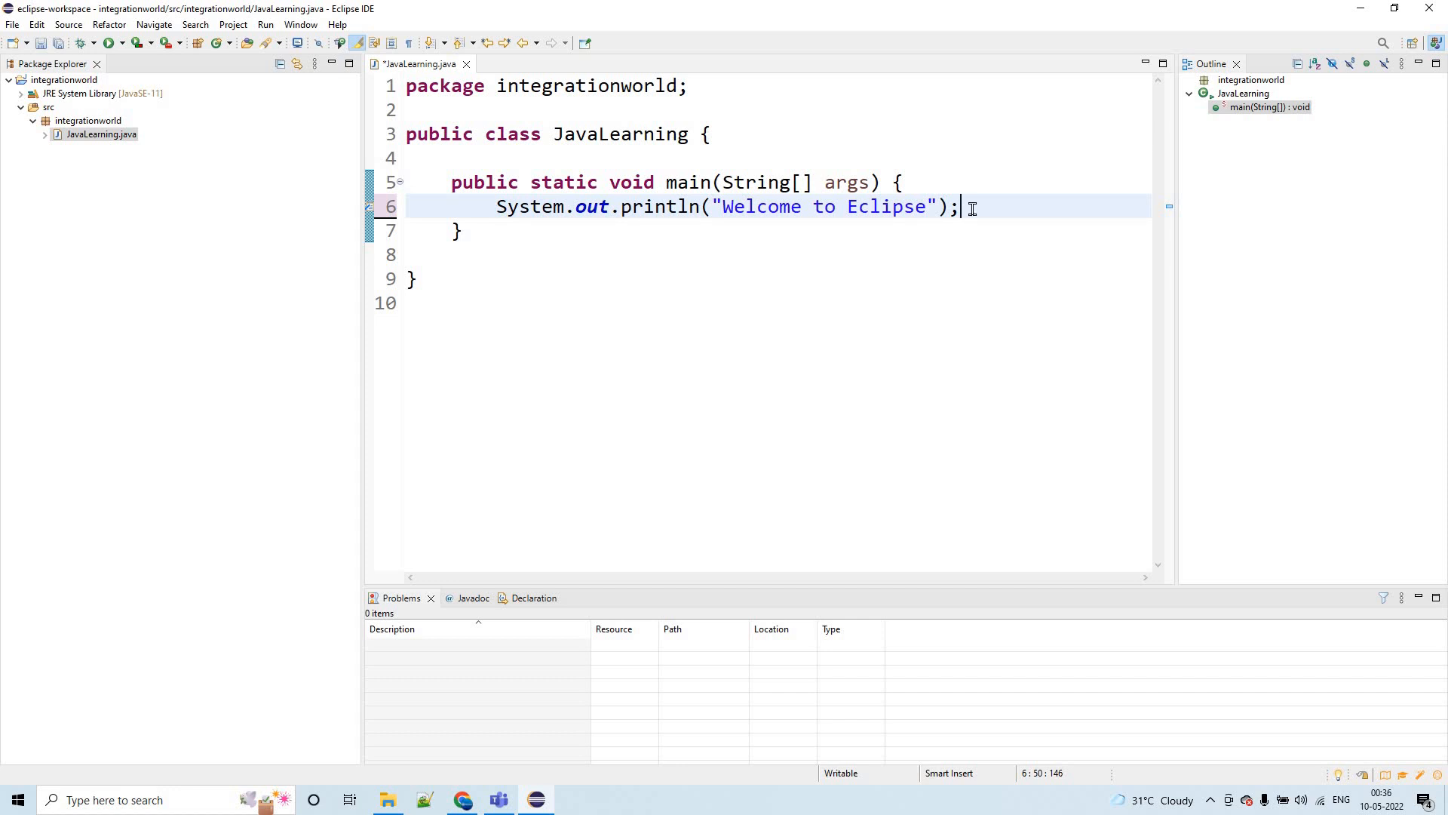
pyautogui.hotkey('ctrl', 's')
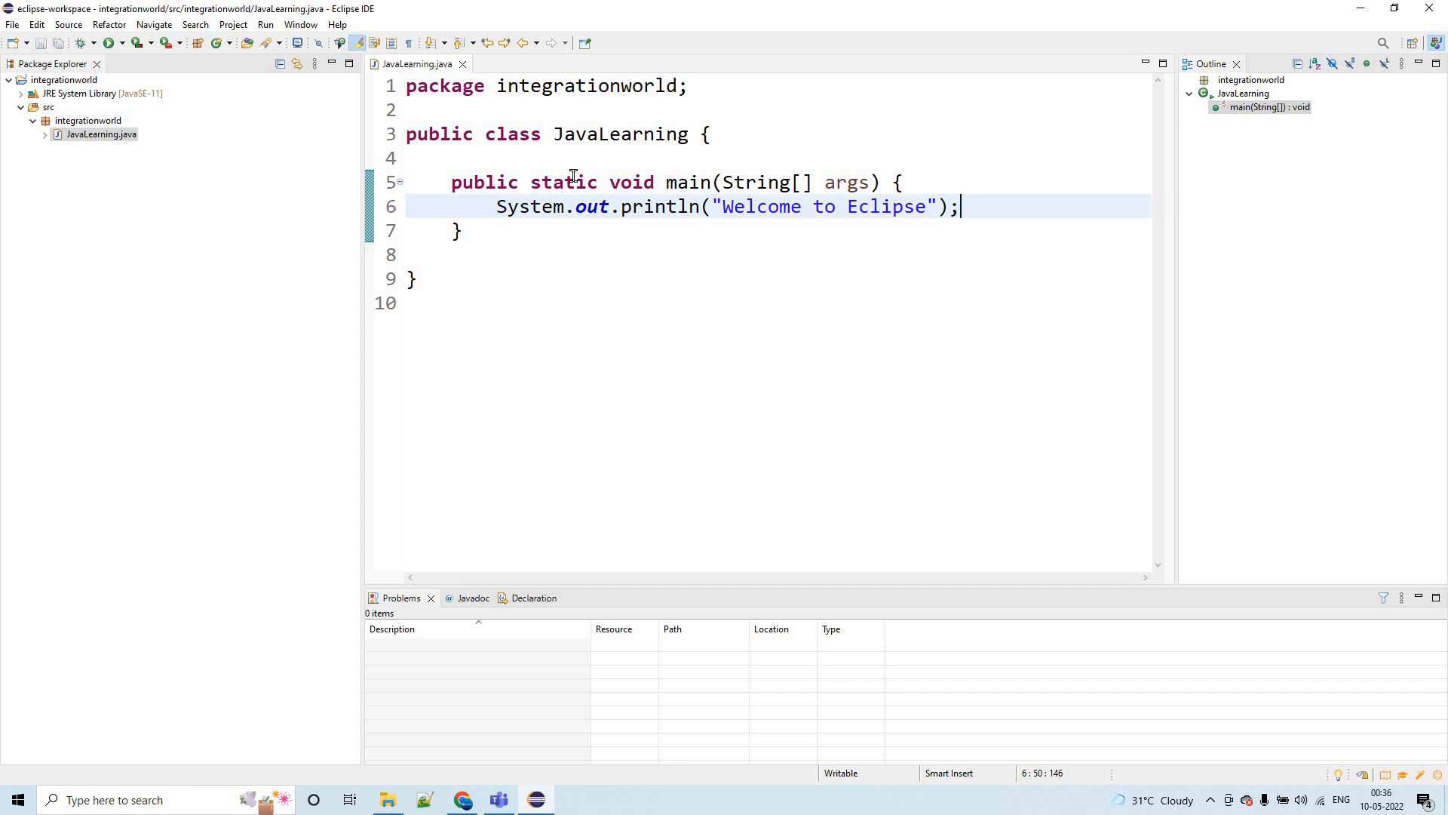
# - Run the JavaLearning class as a Java application
pyautogui.rightClick(973, 147)
pyautogui.moveTo(1046, 566)
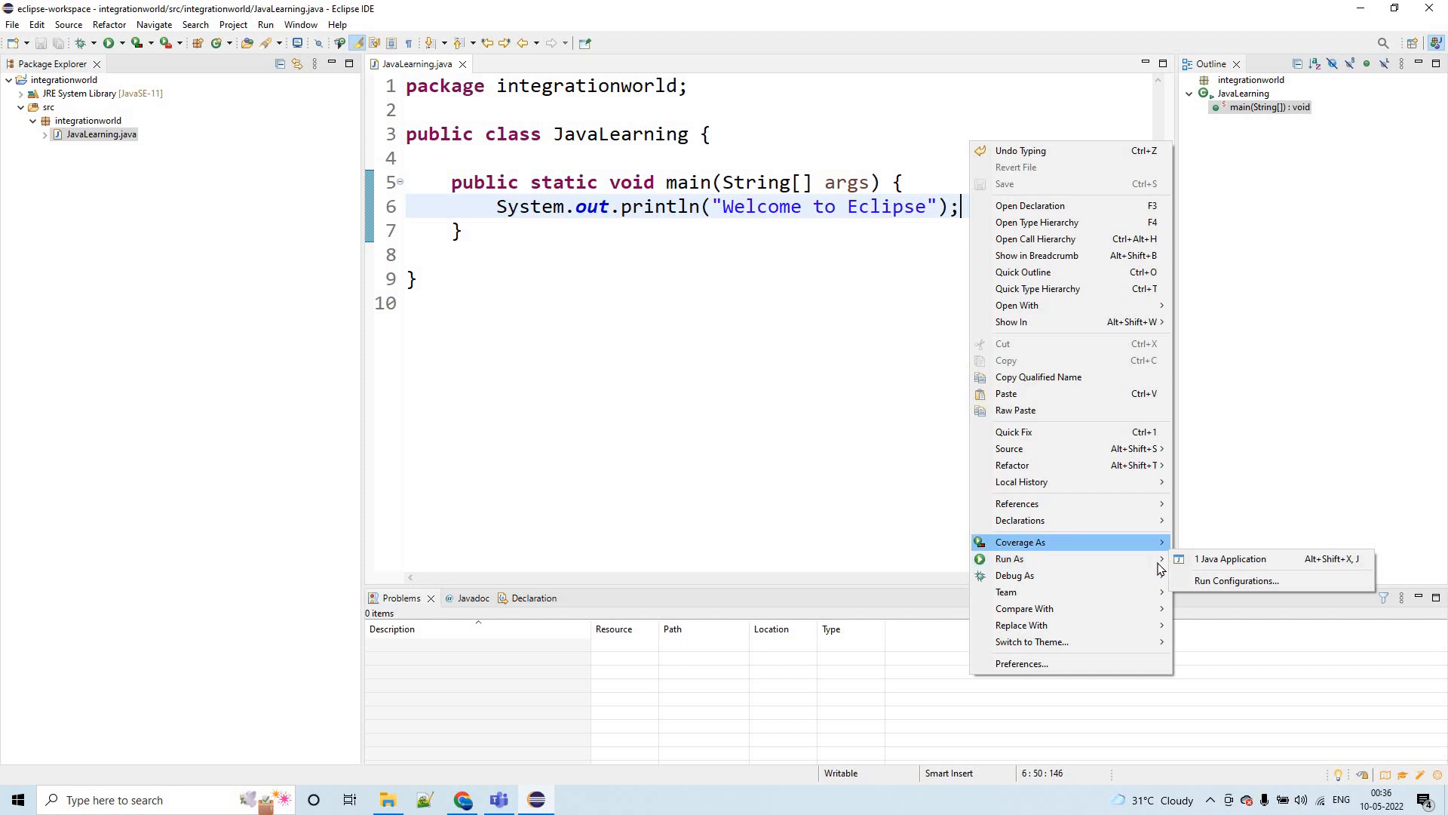
pyautogui.click(1206, 559)
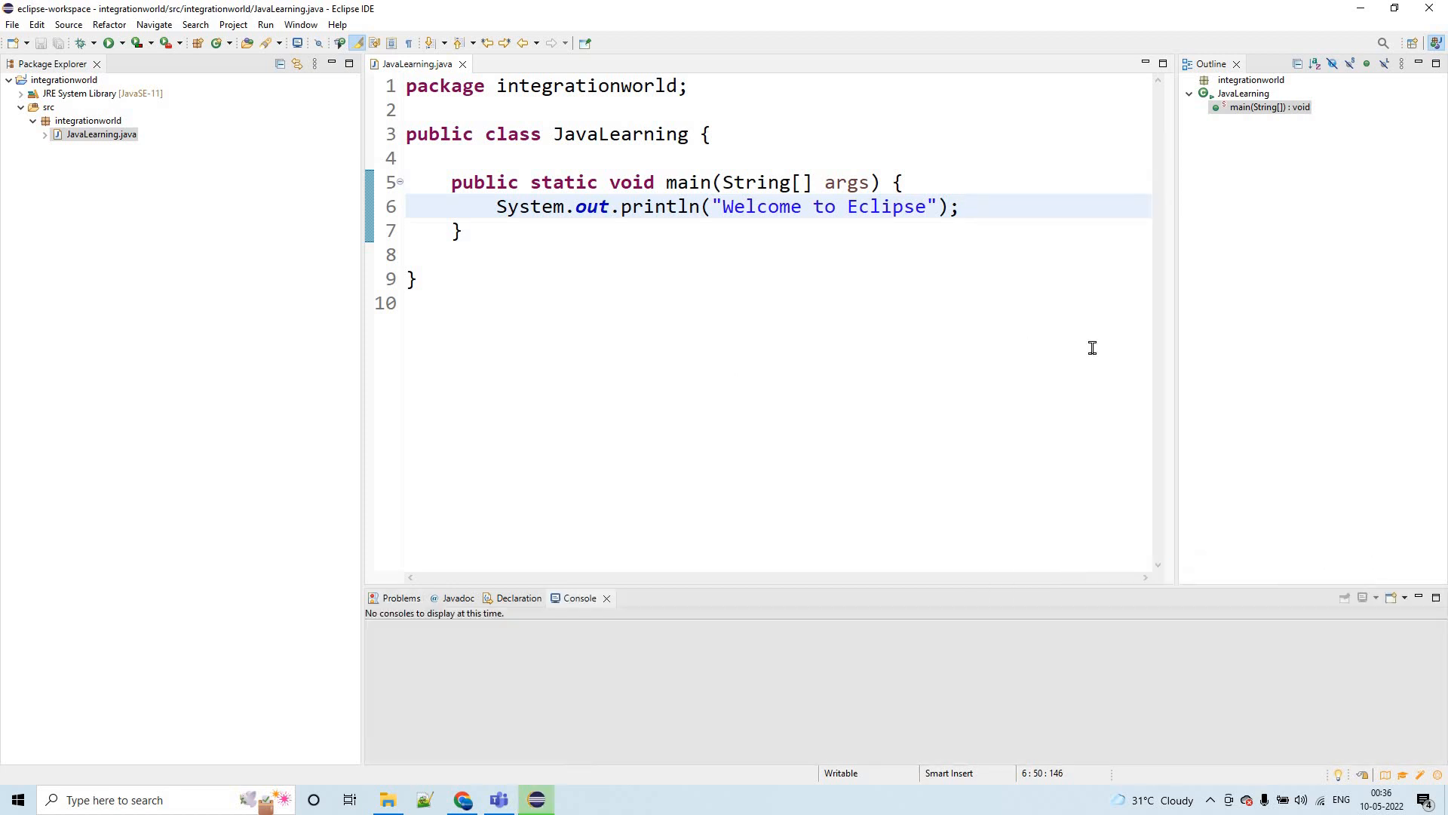